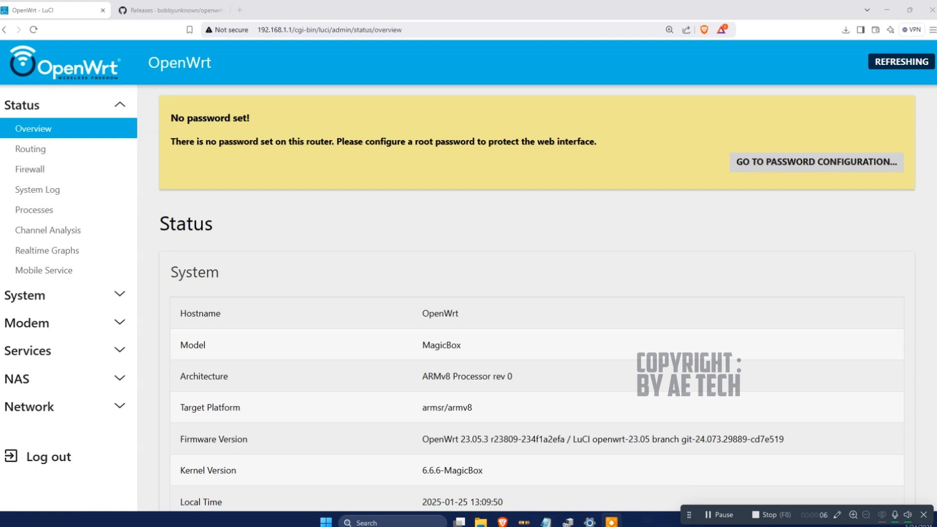
Step: Examine the modem's network registration and signal quality on the Mobile Service status page
key("ctrl+minus")
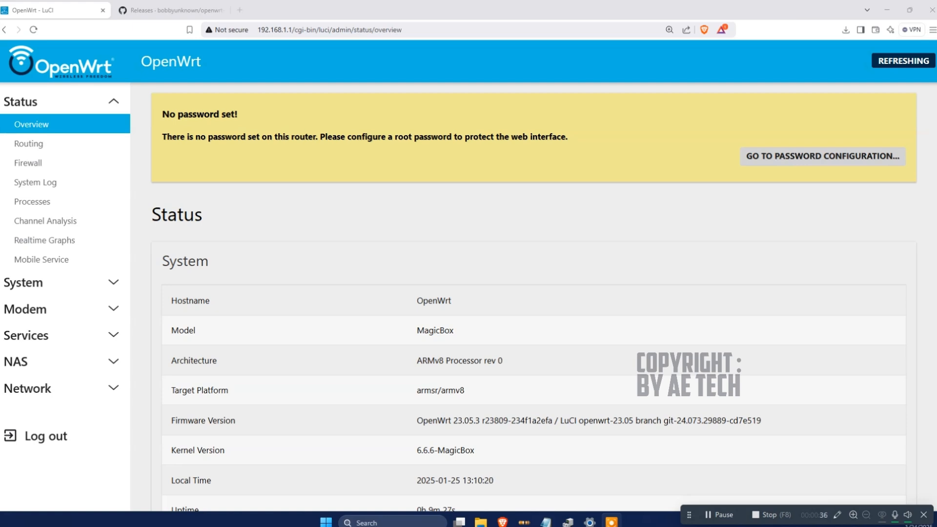
left_click(42, 259)
scroll(534, 293, "down", 5)
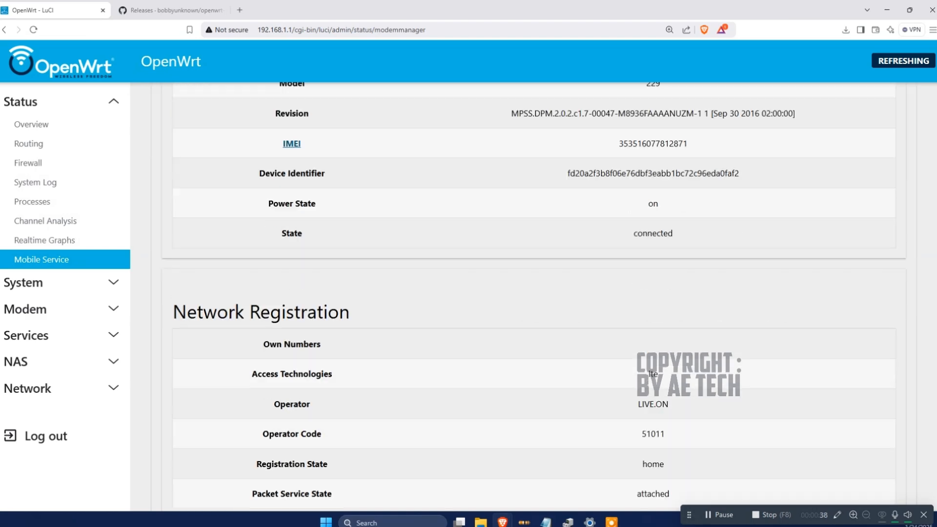
scroll(534, 292, "down", 5)
scroll(534, 293, "up", 4)
scroll(534, 293, "down", 2)
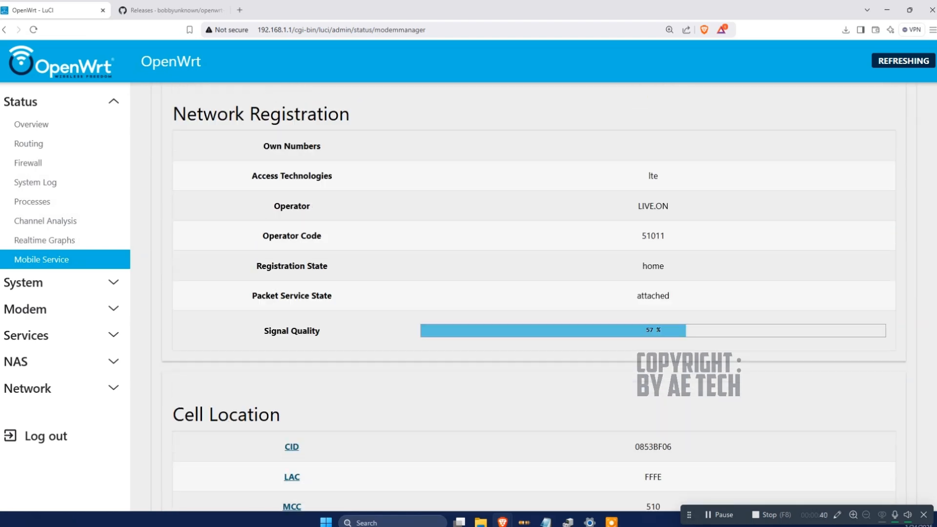
Step: Examine the 3ginfo-lite details for the general connection, the modem and the cell signal
left_click(63, 335)
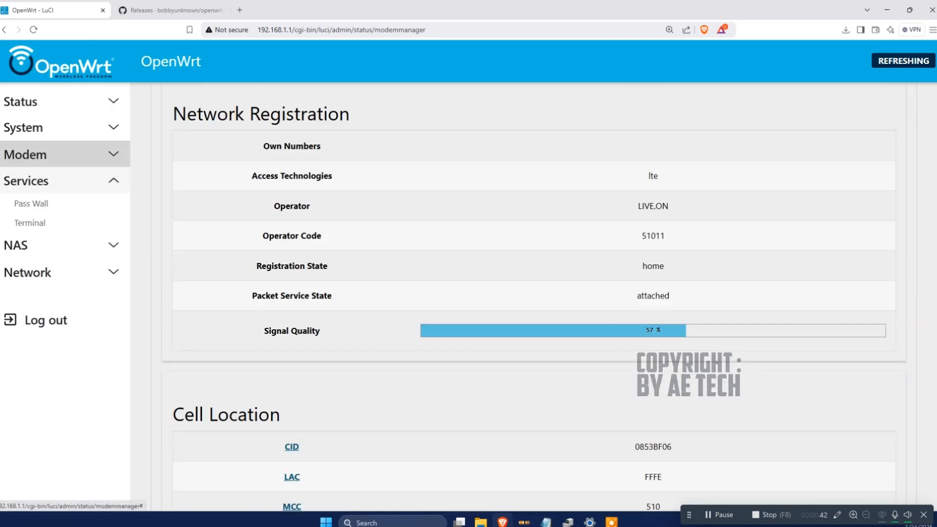
left_click(64, 145)
left_click(58, 177)
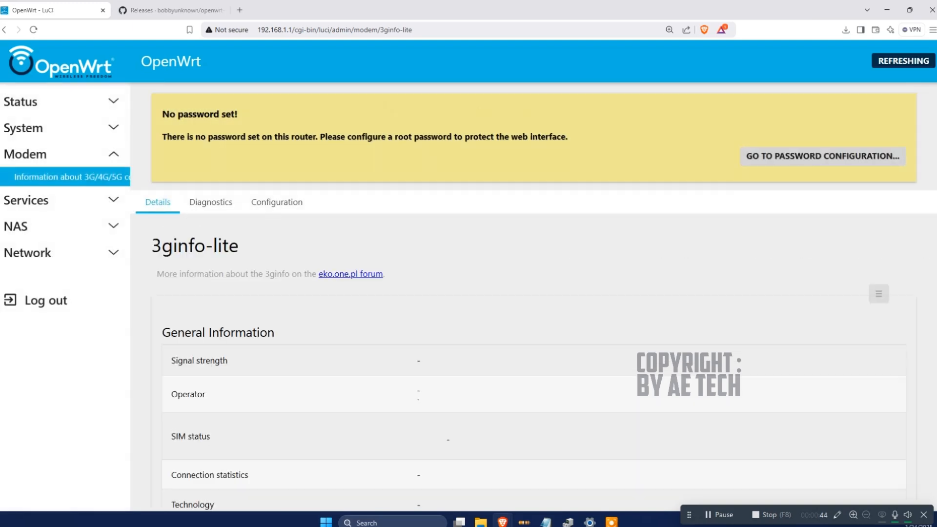
scroll(534, 293, "down", 5)
scroll(534, 292, "up", 1)
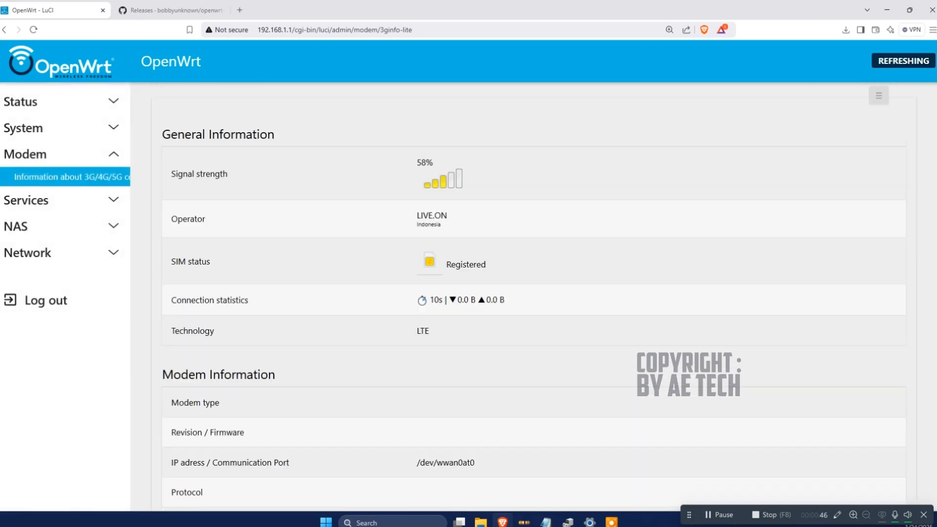
scroll(534, 293, "down", 8)
scroll(534, 293, "down", 7)
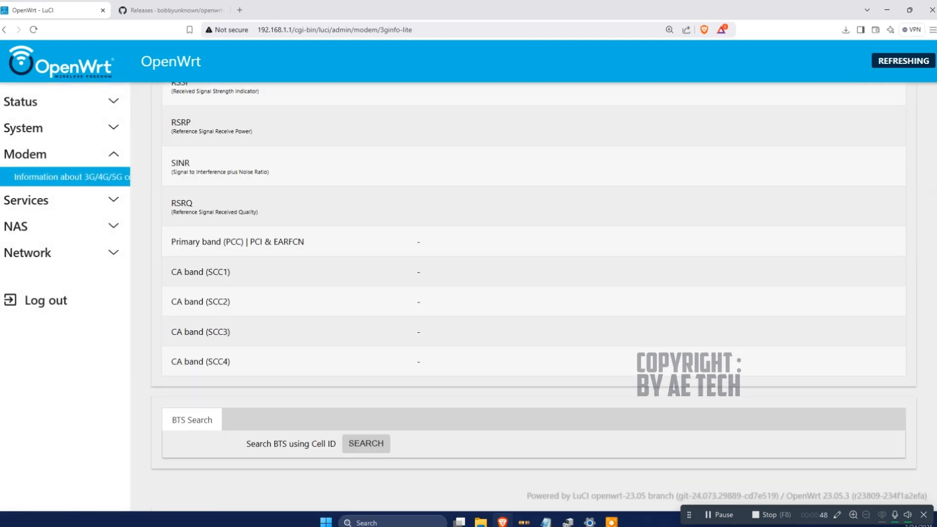
scroll(534, 293, "up", 15)
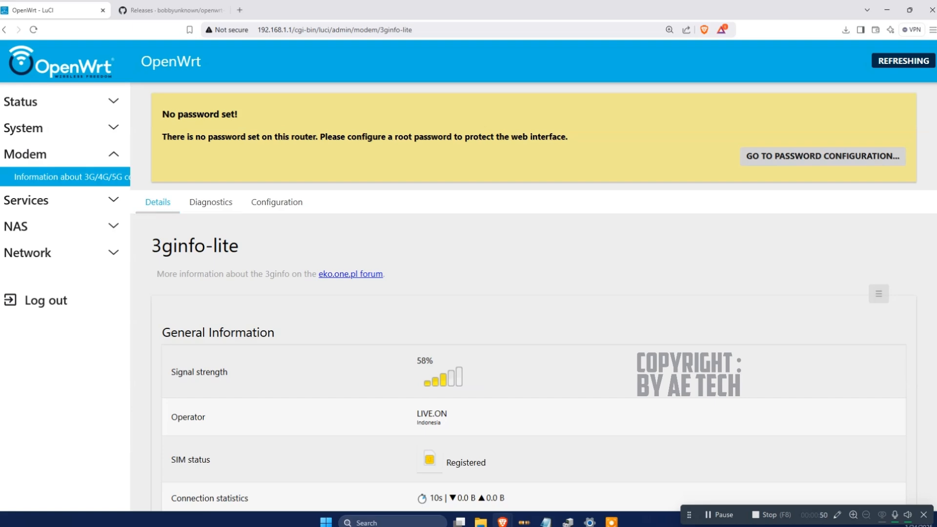
Step: Review the router's system and memory information on the Status Overview page
left_click(29, 101)
left_click(37, 116)
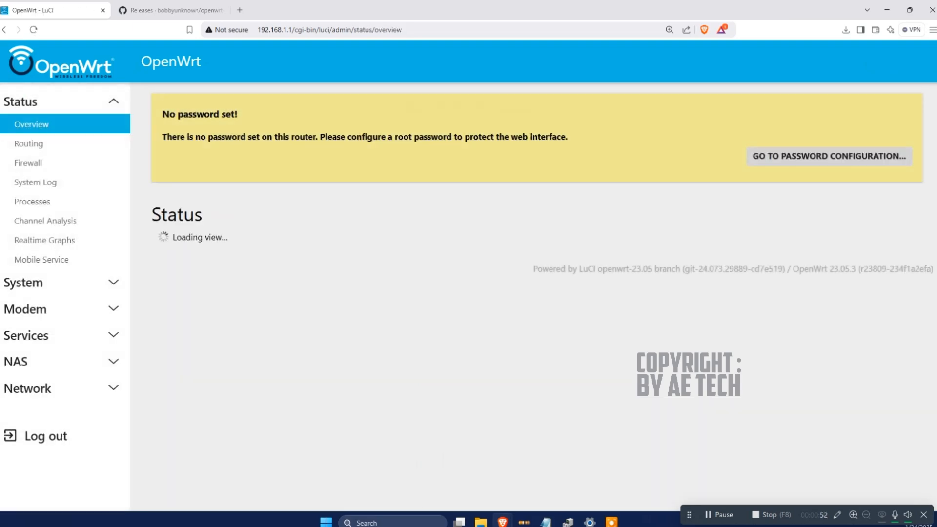
scroll(534, 293, "down", 4)
scroll(534, 293, "up", 3)
scroll(534, 293, "down", 5)
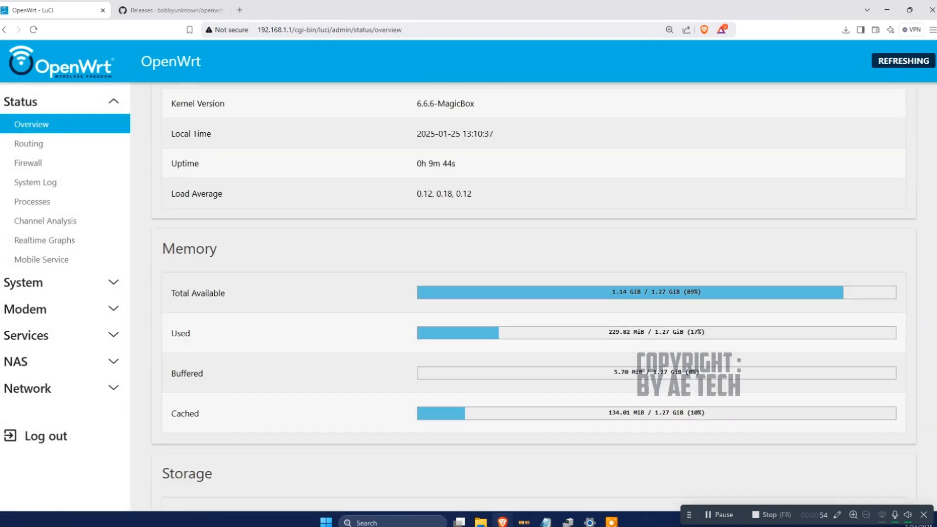
scroll(534, 293, "down", 2)
scroll(534, 293, "up", 2)
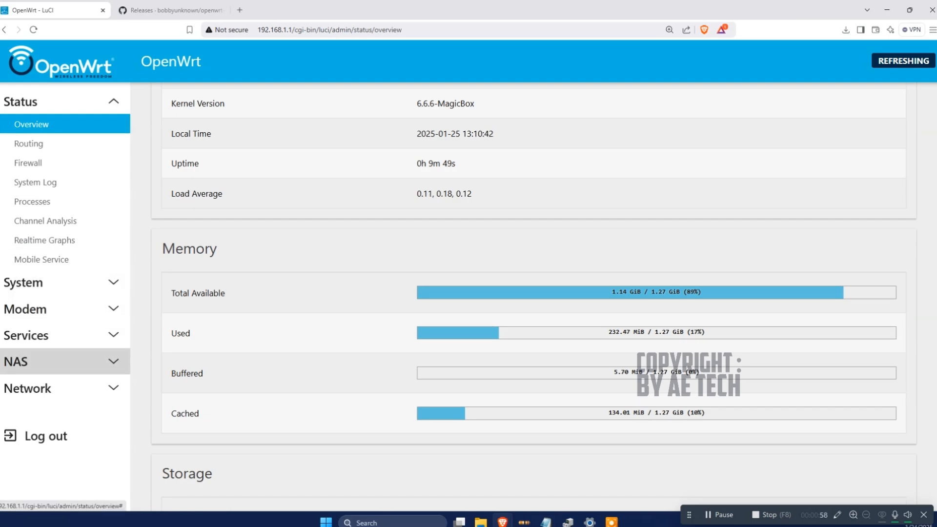
Step: Download mihomo_1.19.1-2_aarch64_generic.ipk from the openwrt-neko GitHub releases and look over the neko-dev release's dependencies and assets
left_click(166, 10)
scroll(469, 276, "down", 3)
scroll(468, 276, "up", 2)
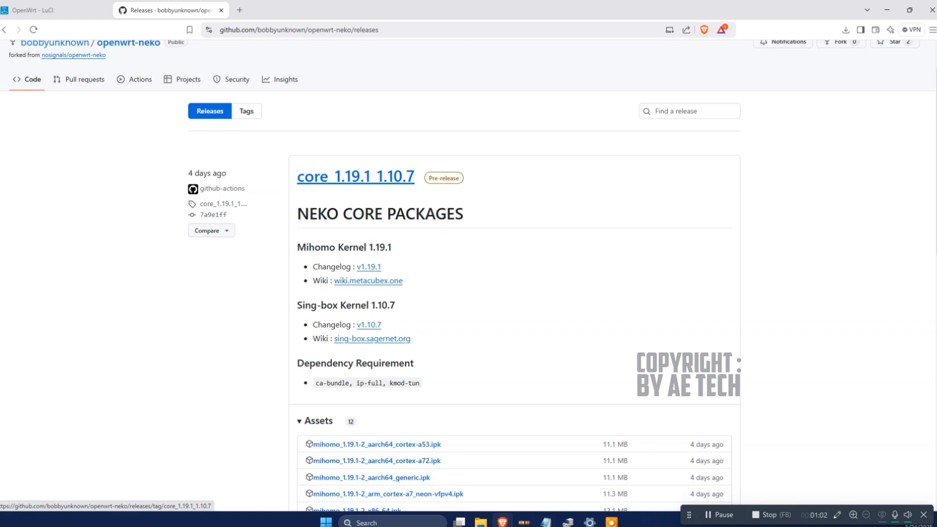
scroll(371, 327, "down", 3)
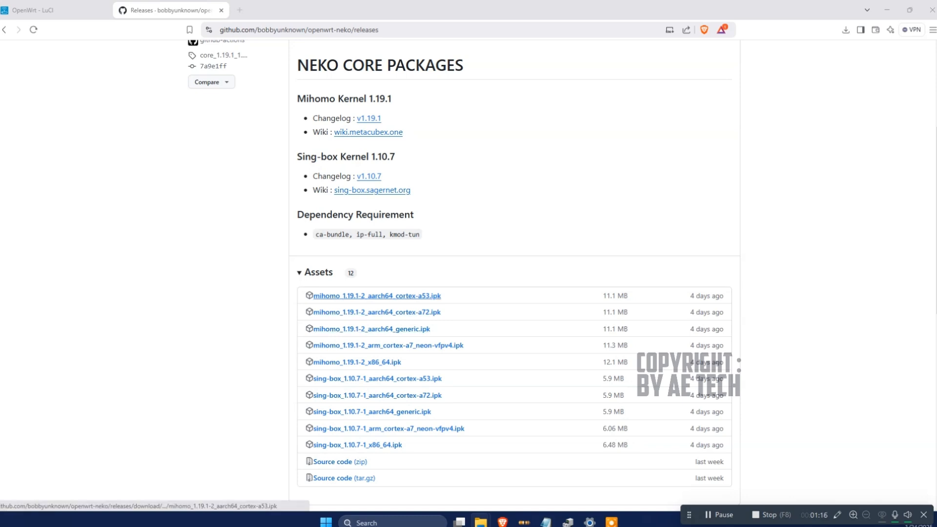
left_click(411, 296)
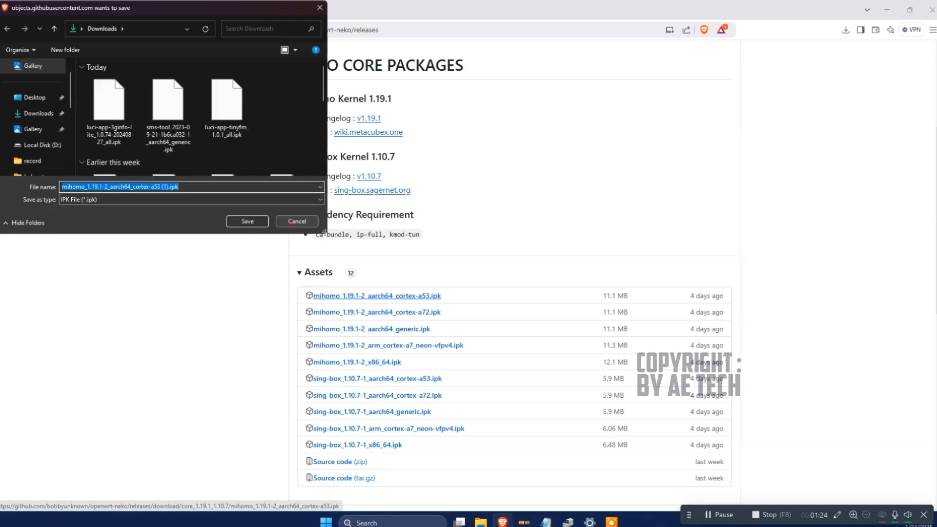
left_click(293, 224)
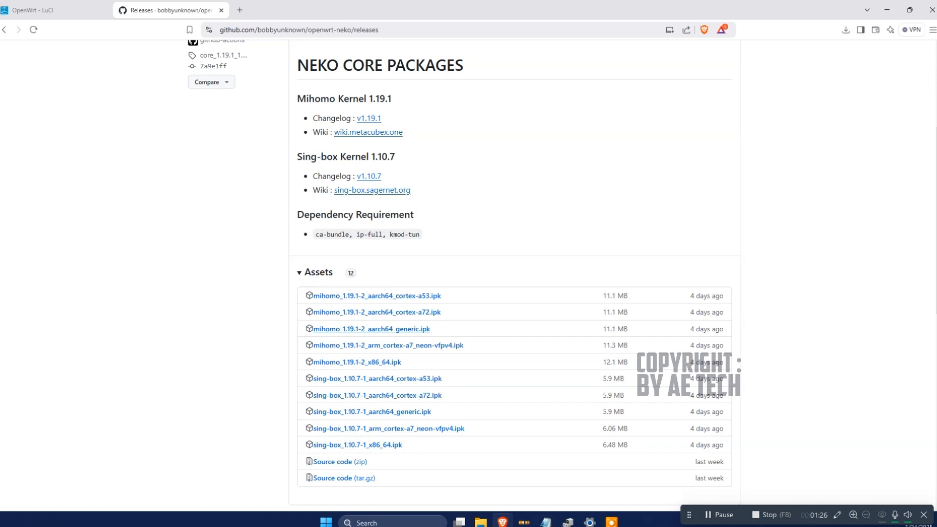
left_click(392, 330)
left_click(237, 219)
scroll(515, 274, "down", 9)
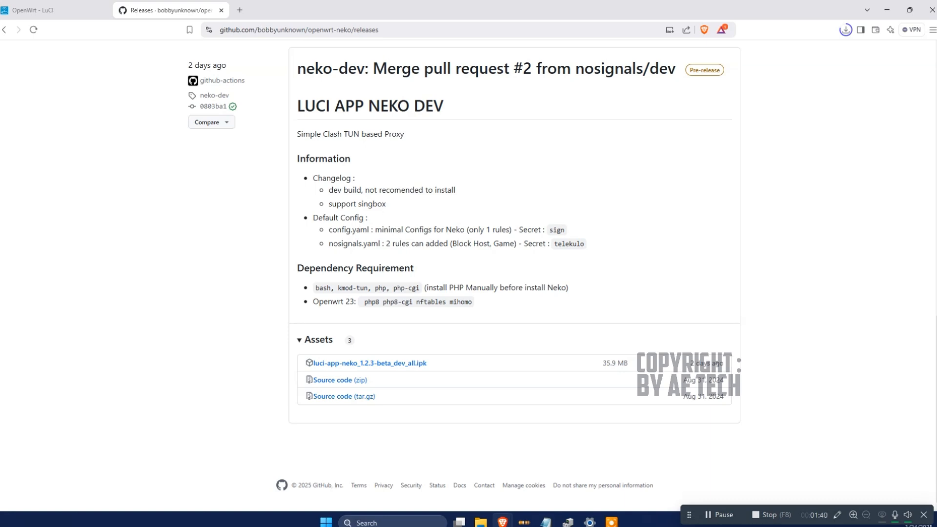
Step: Return to the OpenWrt page and open the root folder in Tiny File Manager
left_click(32, 10)
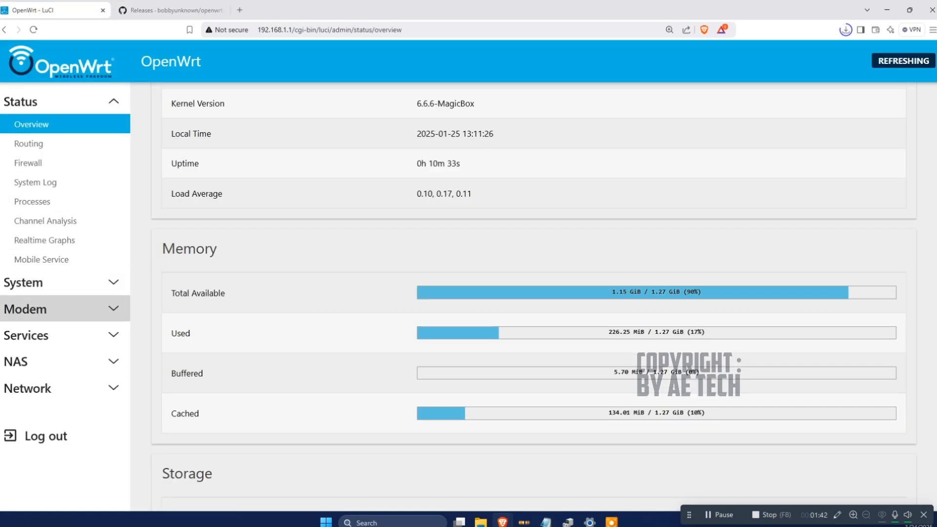
left_click(57, 337)
left_click(57, 180)
left_click(63, 205)
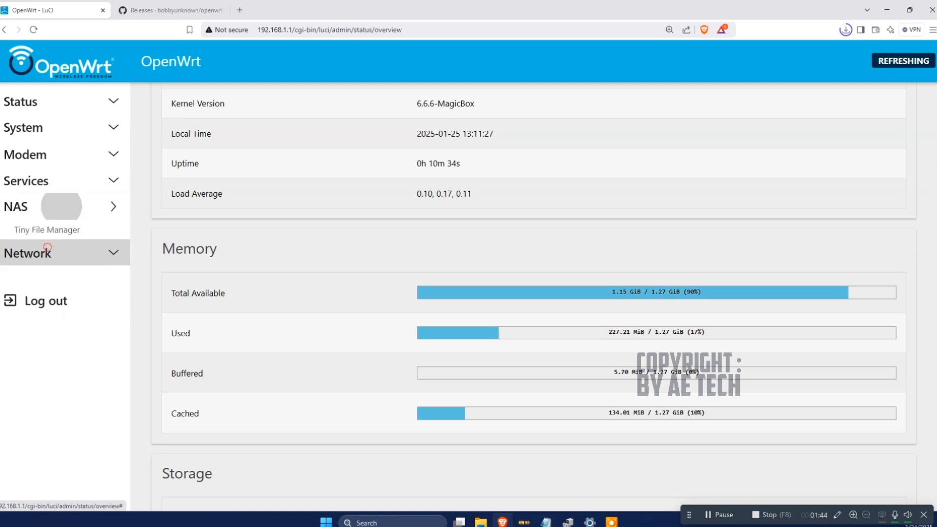
left_click(29, 227)
scroll(530, 342, "down", 5)
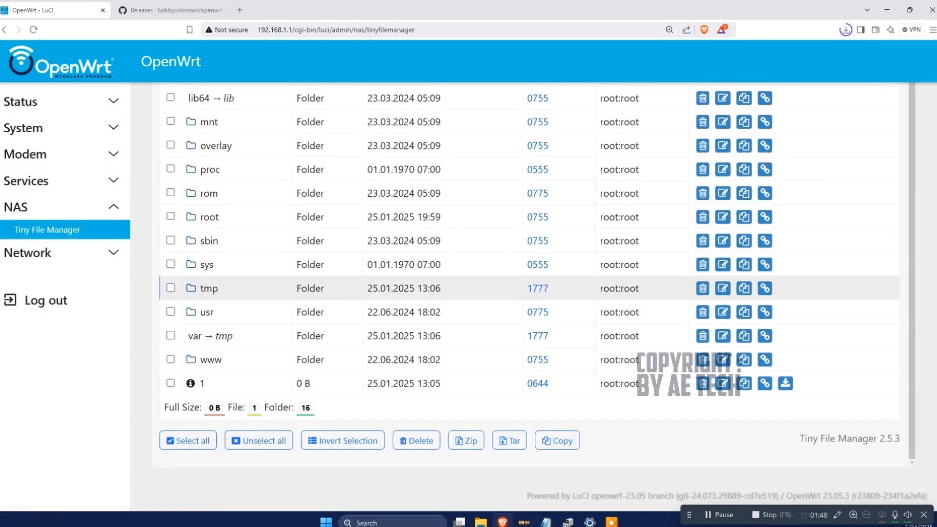
left_click(207, 312)
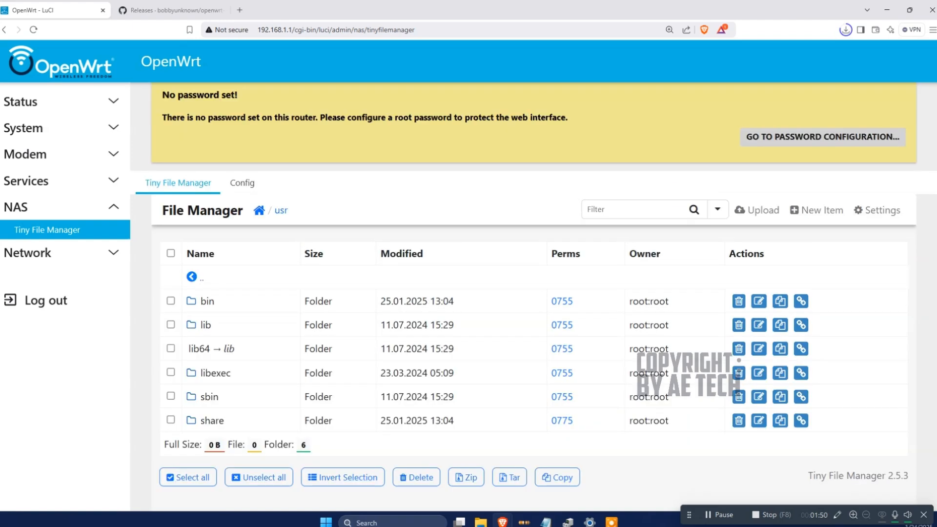
left_click(192, 277)
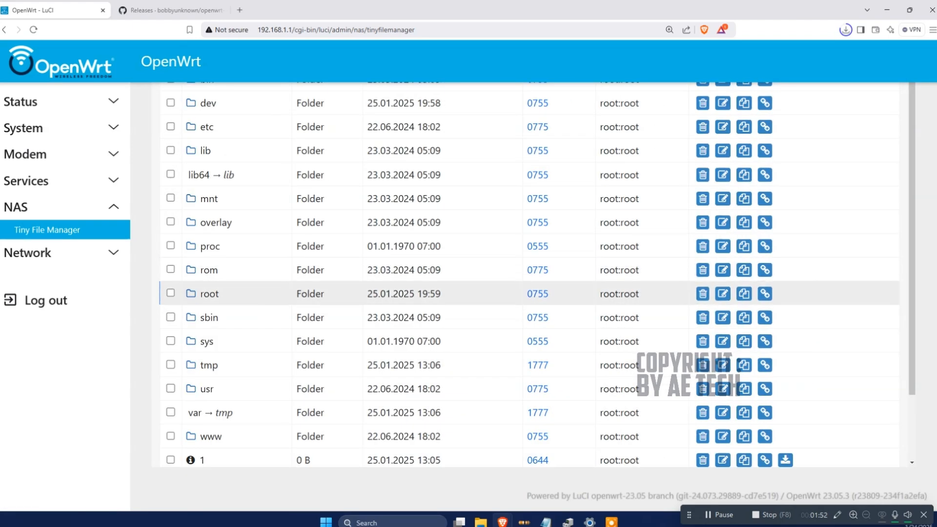
left_click(210, 296)
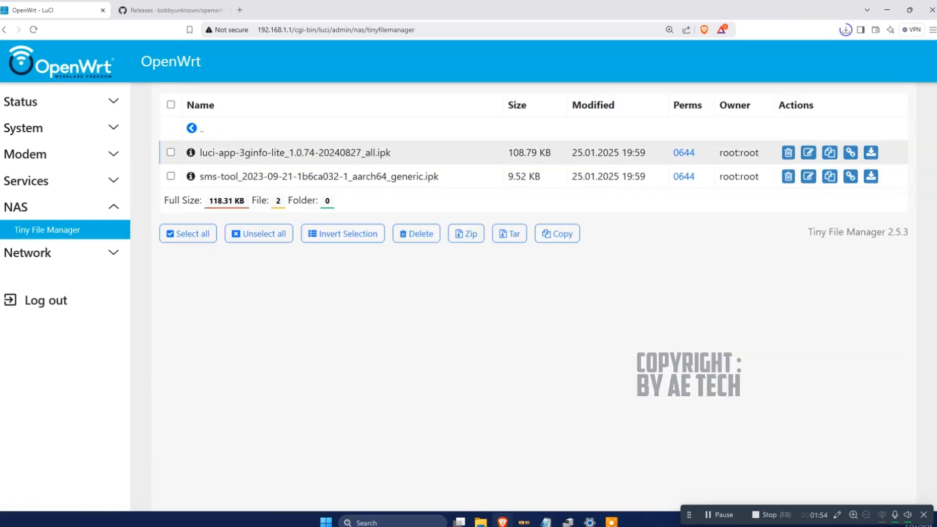
Step: Delete the luci-app-3ginfo-lite and sms-tool package files from the root folder
left_click(170, 152)
left_click(170, 176)
left_click(417, 234)
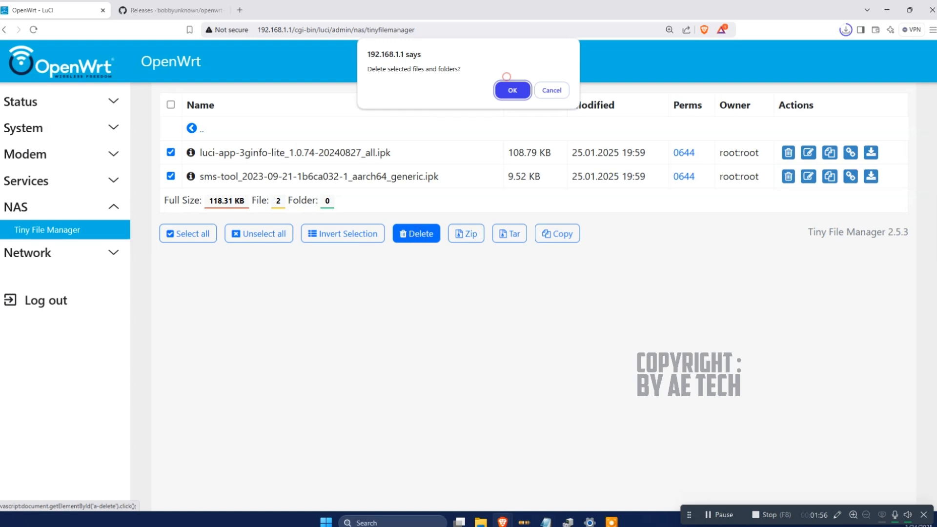
left_click(517, 87)
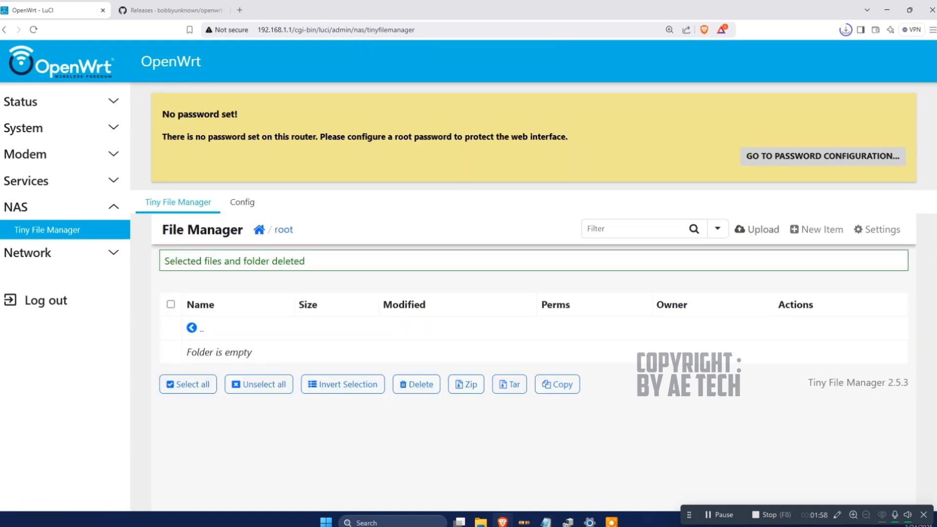
Step: Check the mihomo download's progress and upload the luci-app-neko_1.2.3-beta_dev_all.ipk package to the root folder
left_click(758, 230)
left_click(703, 337)
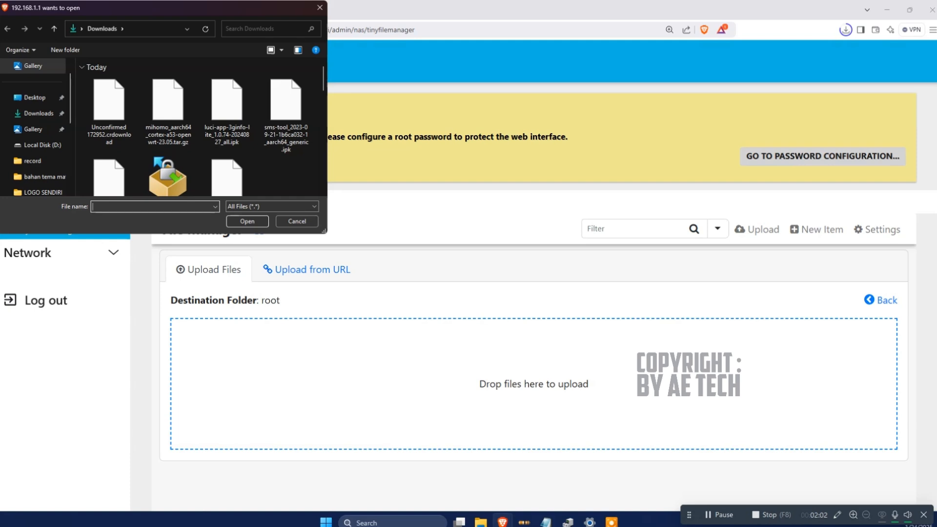
left_click(296, 221)
left_click(846, 30)
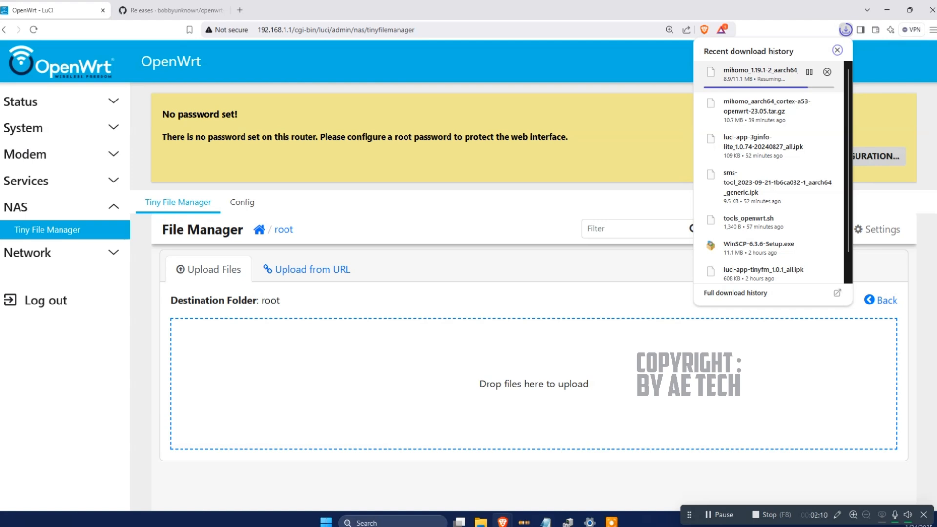
left_click(893, 54)
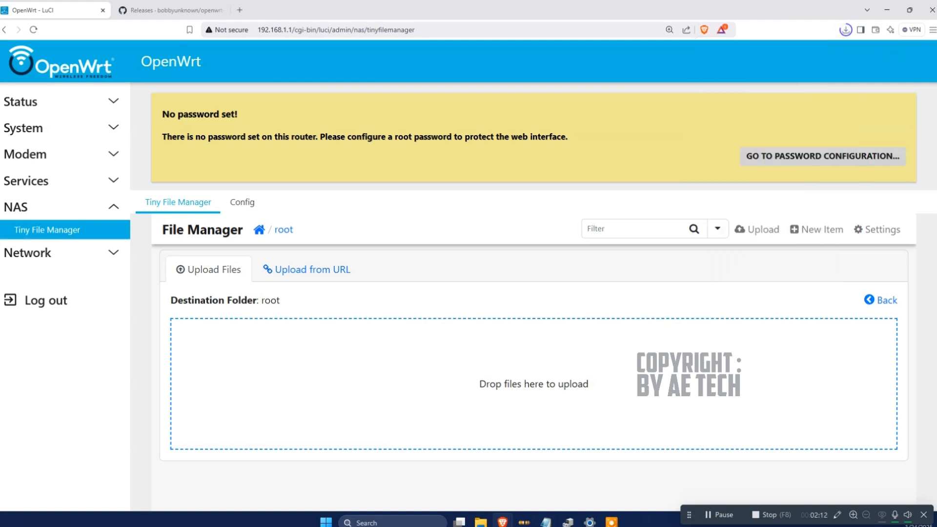
left_click(666, 370)
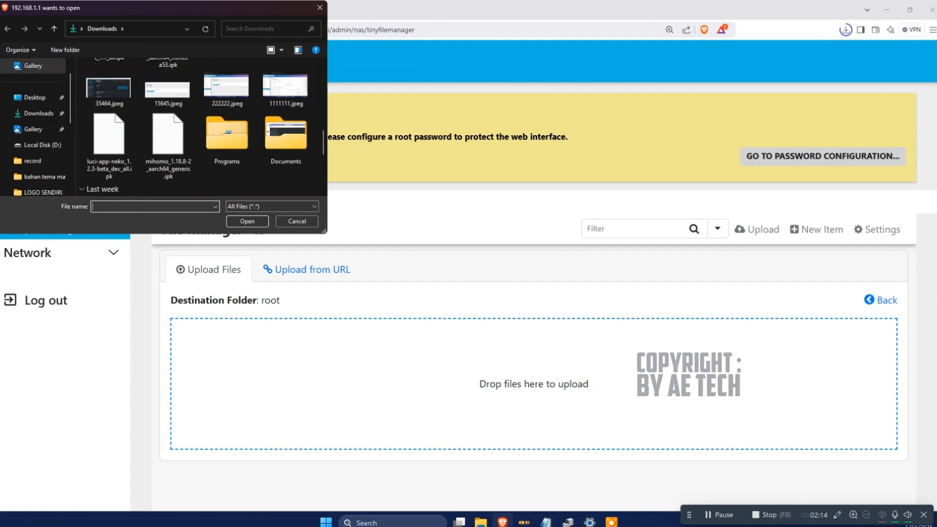
left_click(109, 141)
left_click(247, 221)
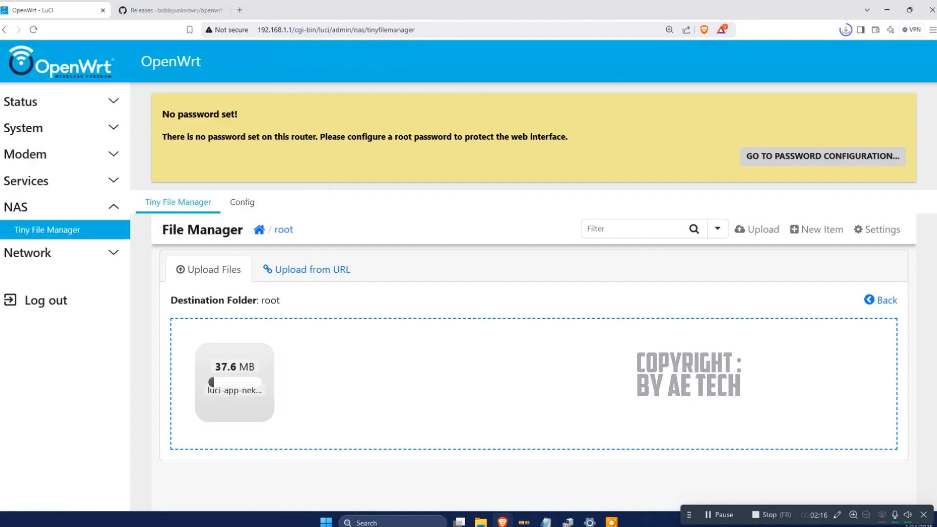
Step: Resume the interrupted mihomo download and upload mihomo_1.19.1-2_aarch64_generic.ipk to the root folder
left_click(845, 29)
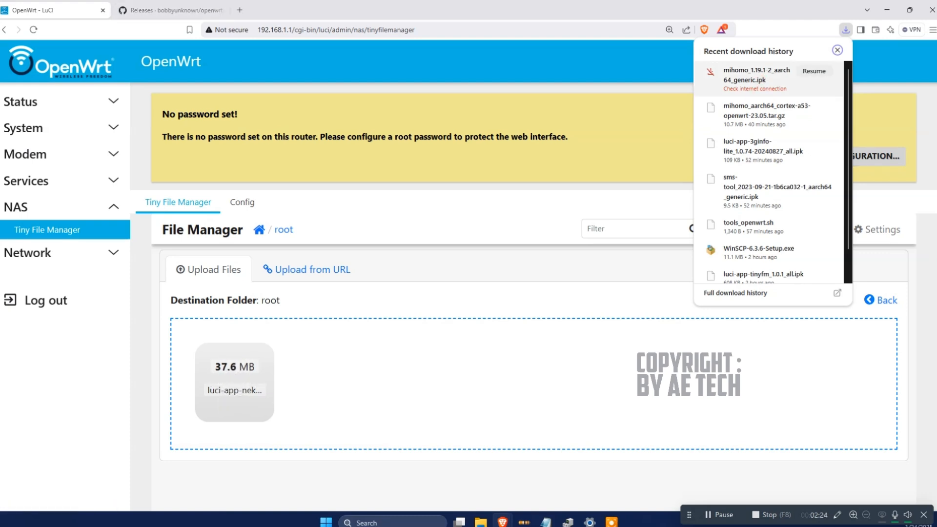
left_click(814, 71)
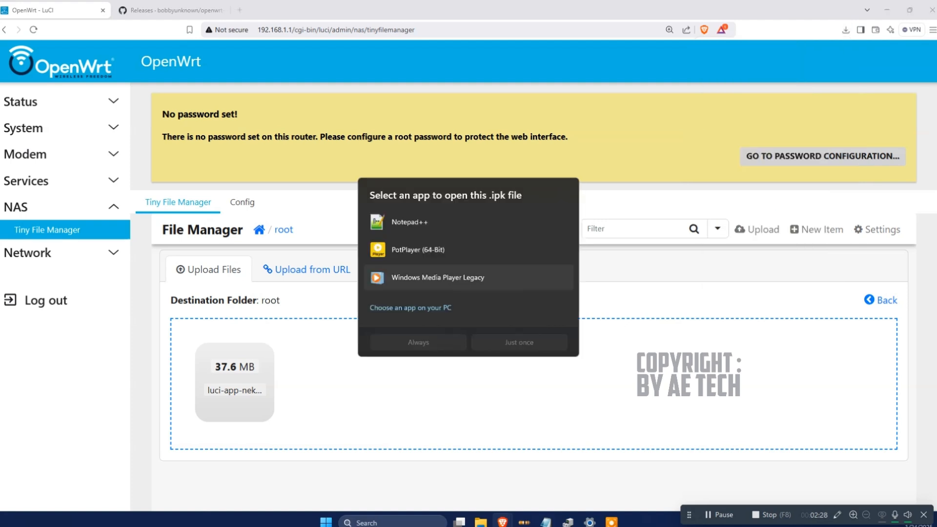
left_click(657, 372)
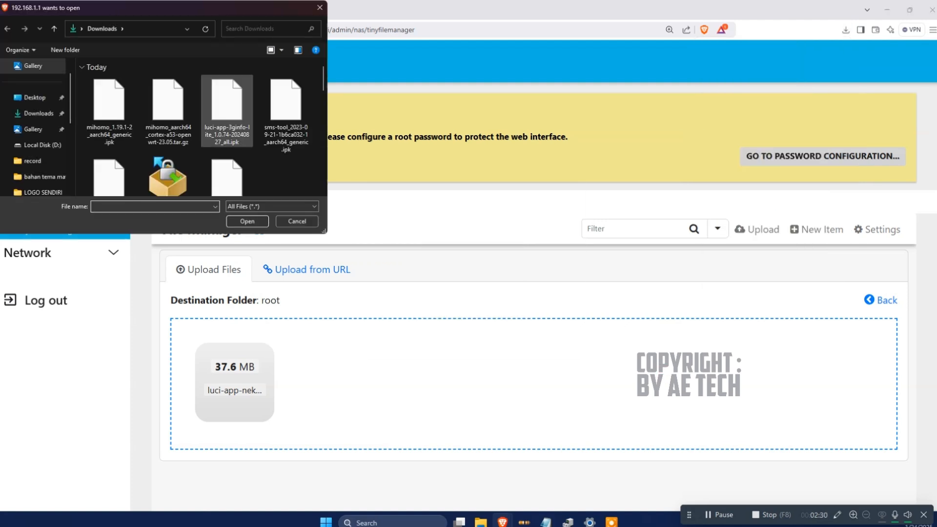
left_click(109, 105)
left_click(247, 221)
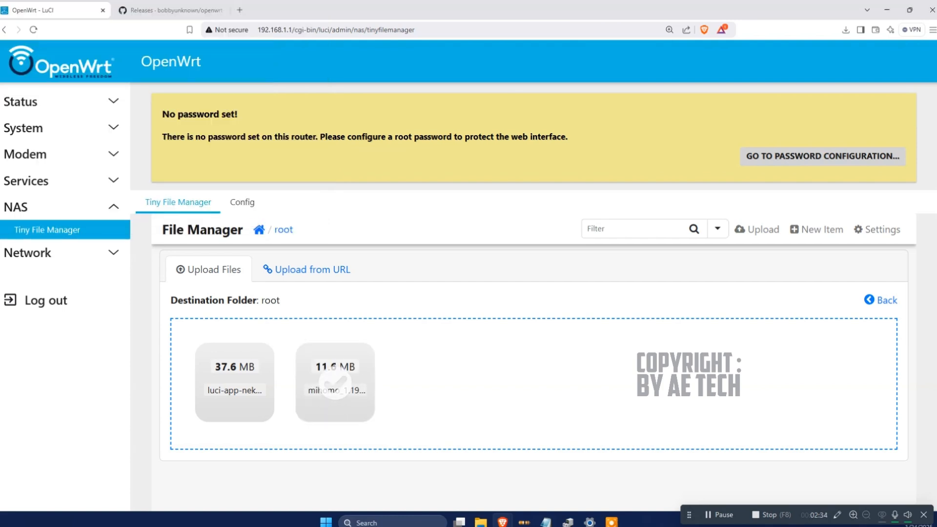
Step: Open the router's Terminal service at an enlarged view and update the package lists with "opkg update"
left_click(45, 180)
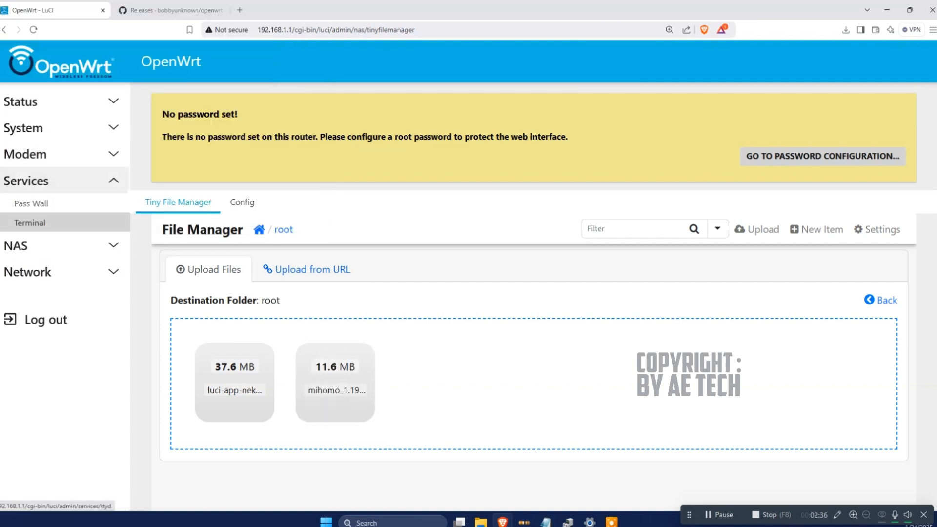
left_click(45, 224)
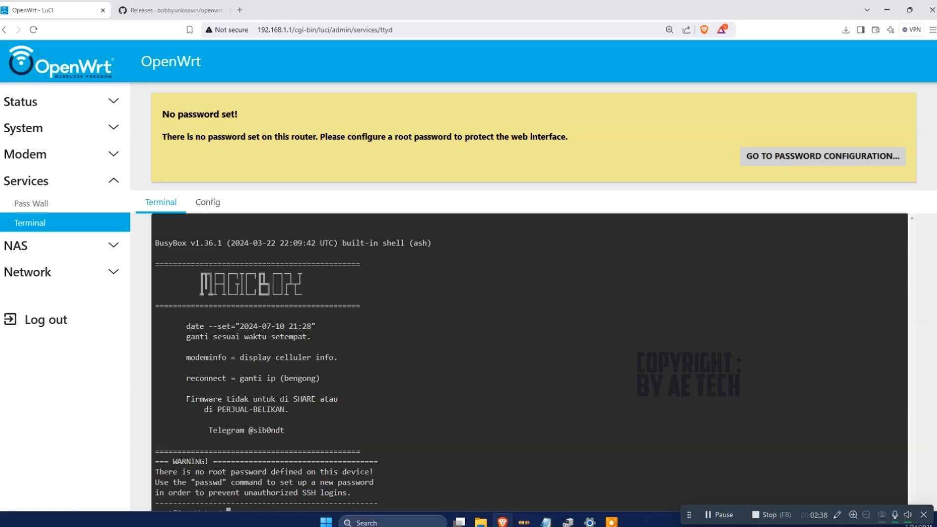
key("ctrl+plus")
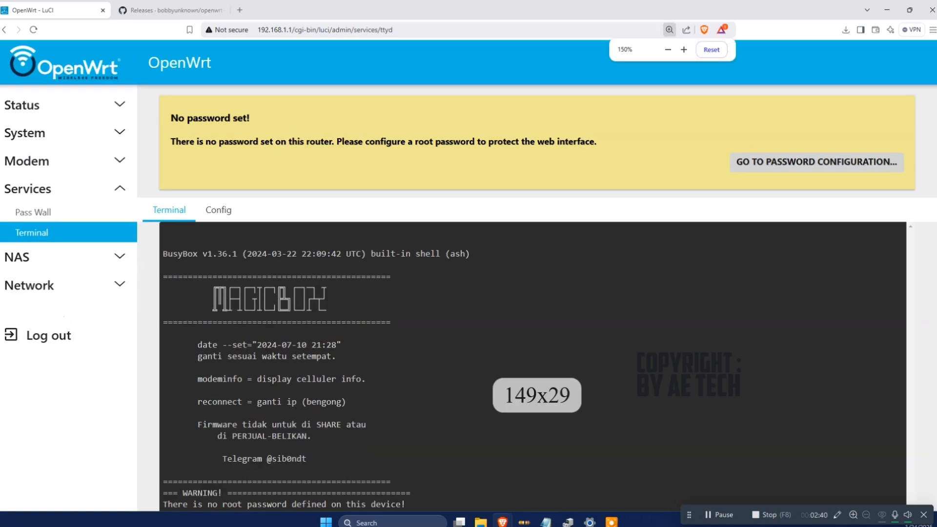
key("ctrl+plus")
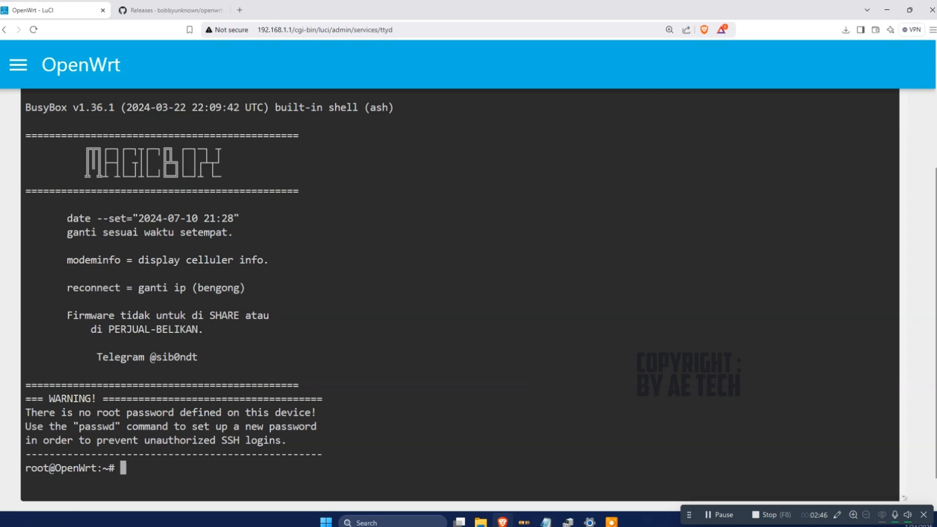
type("opkg update")
key("Return")
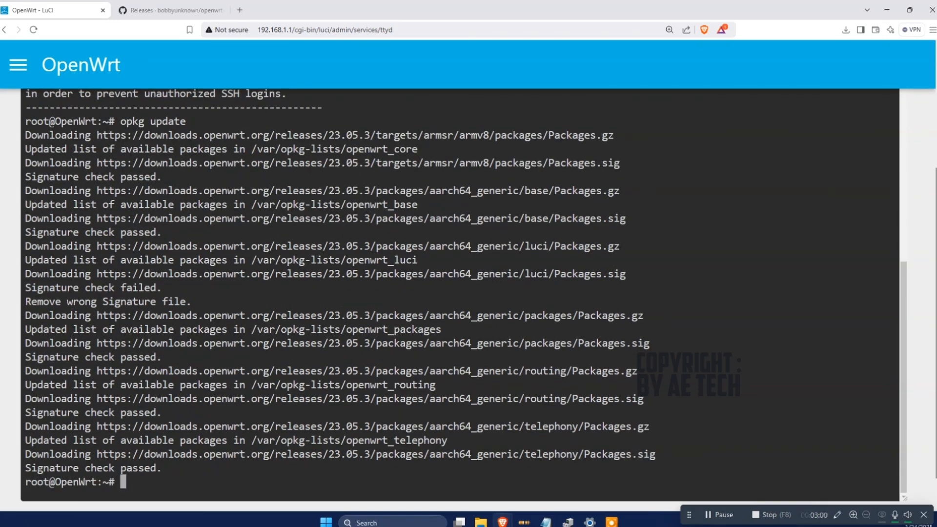
Step: Change to the home directory with "cd" and list its files with "ls"
type("cd")
key("Return")
type("ls")
key("Return")
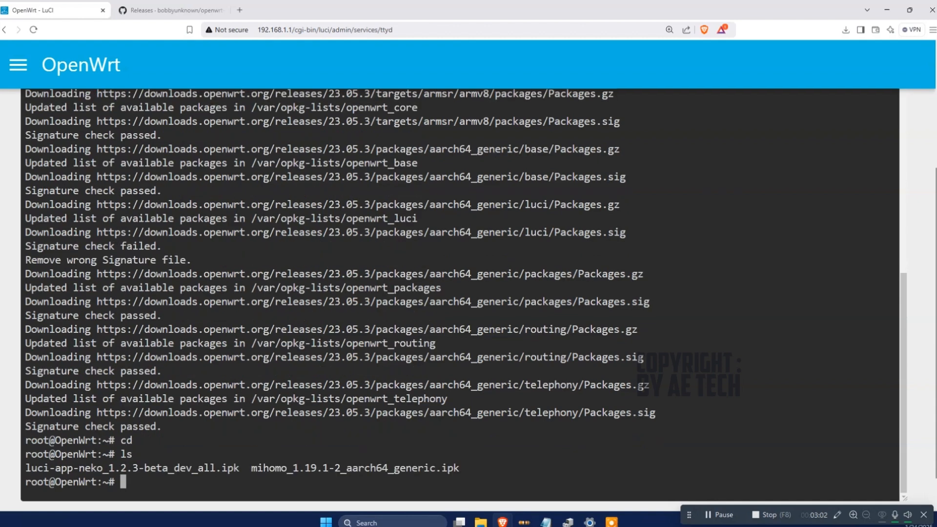
Step: Install the mihomo_1.19.1-2_aarch64_generic.ipk package with opkg install, copying the file name from the directory listing
type("opkg install")
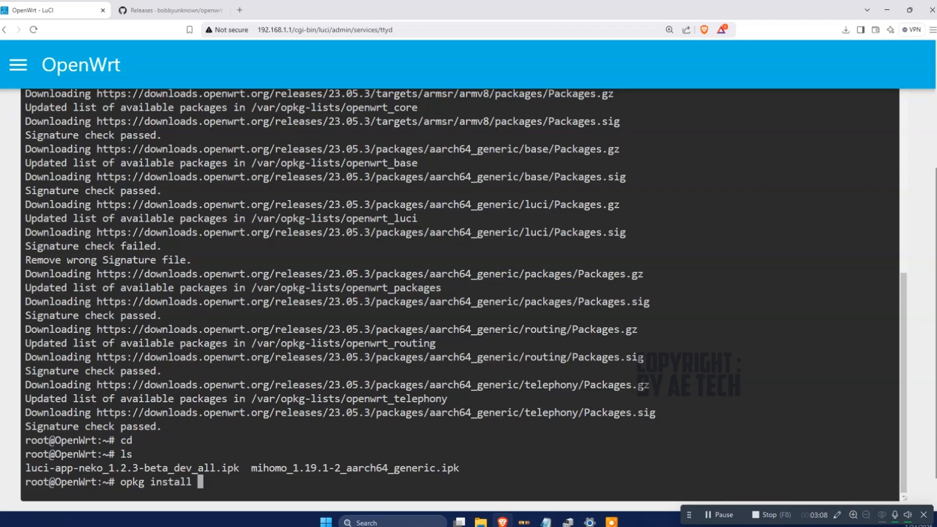
left_click_drag(247, 467, 454, 467)
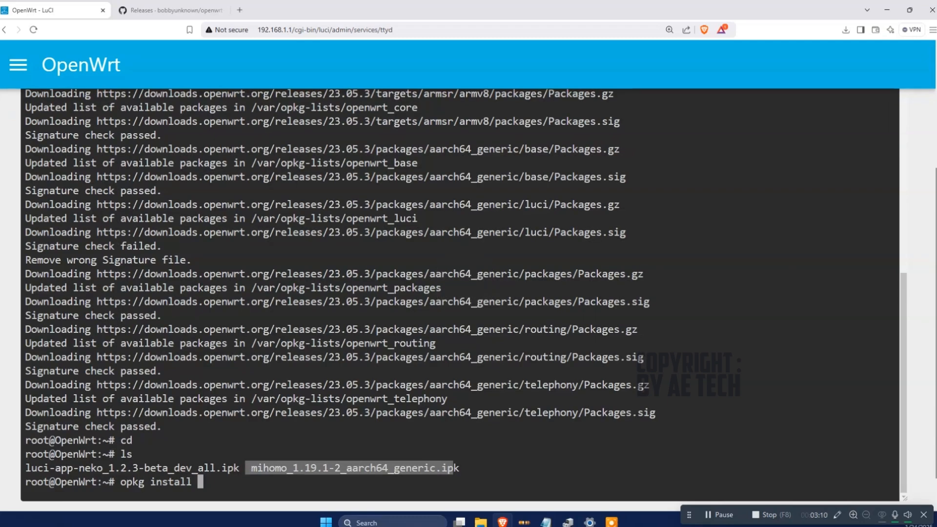
left_click(247, 468)
left_click_drag(250, 468, 460, 467)
right_click(459, 470)
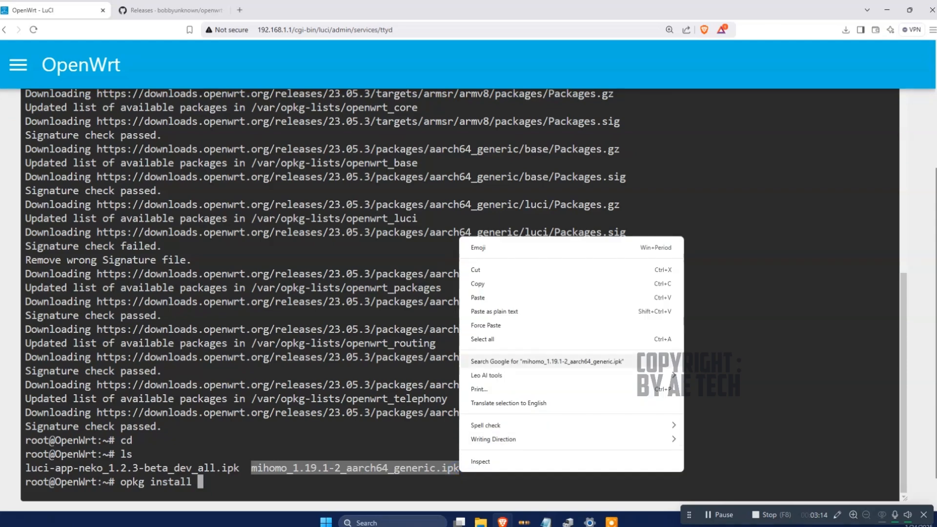
left_click(472, 288)
right_click(235, 481)
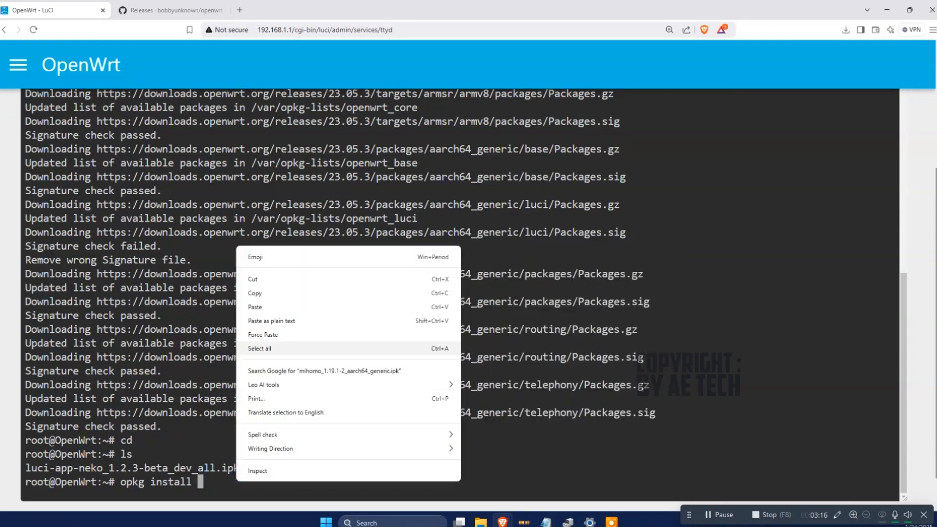
left_click(264, 307)
key("Return")
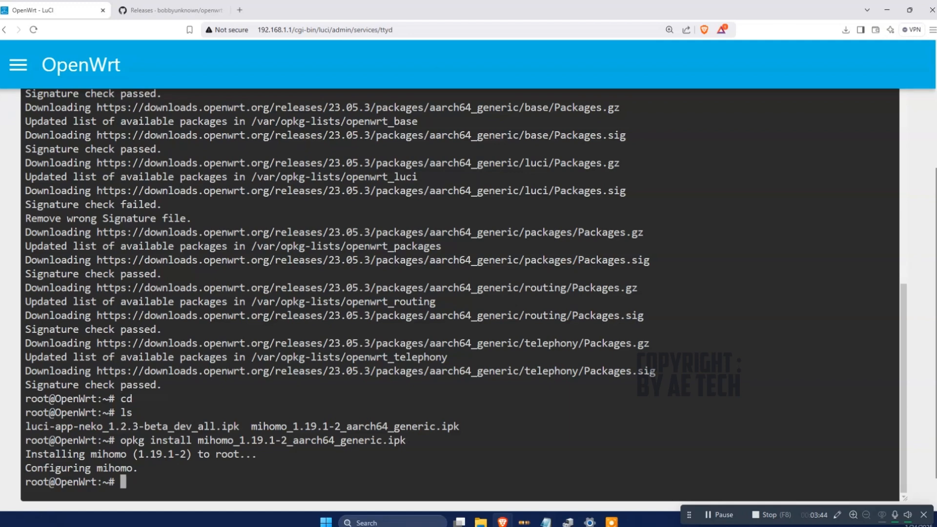
Step: Install the luci-app-neko_1.2.3-beta_dev_all.ipk package with opkg install, copying the file name from the directory listing
type("opkg install")
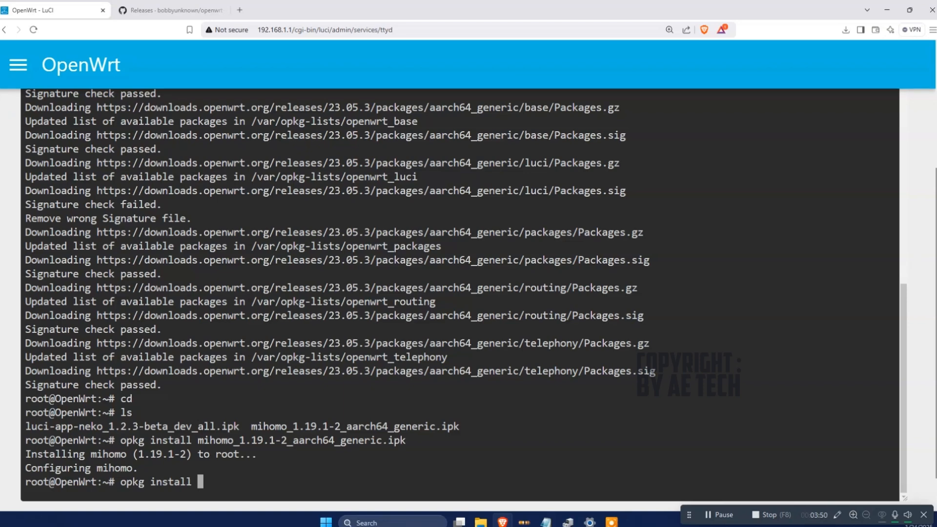
left_click_drag(20, 426, 238, 426)
right_click(229, 426)
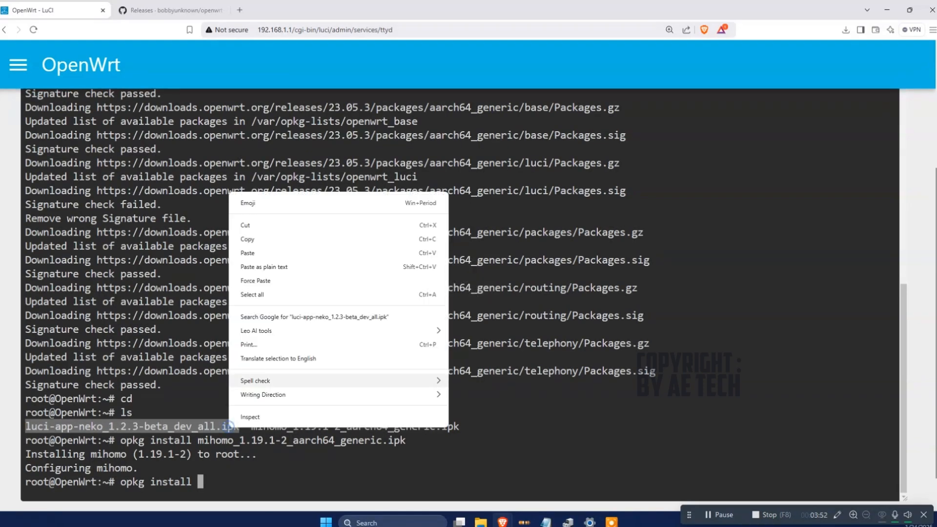
left_click(247, 239)
right_click(299, 482)
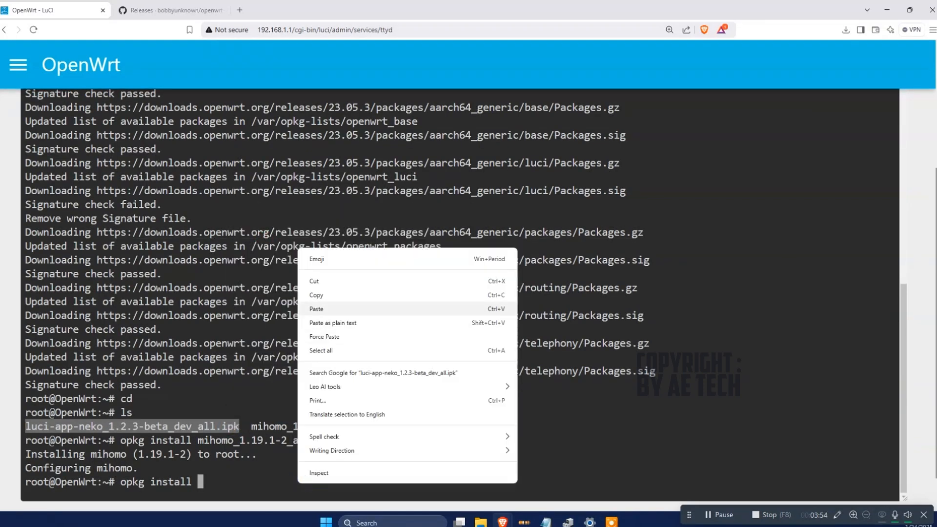
left_click(316, 309)
key("Return")
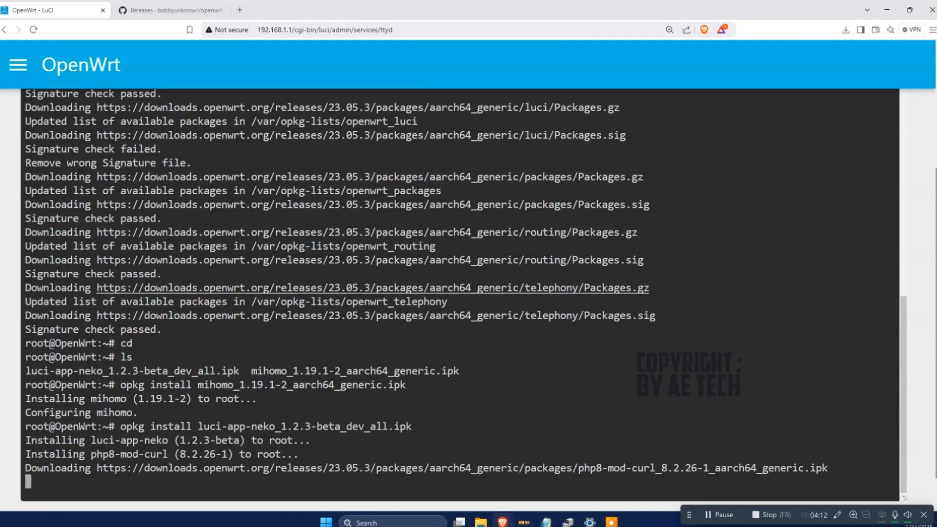
Step: Review the core package and Neko dev notes on the openwrt-neko GitHub releases page, and return to the router terminal
left_click(162, 9)
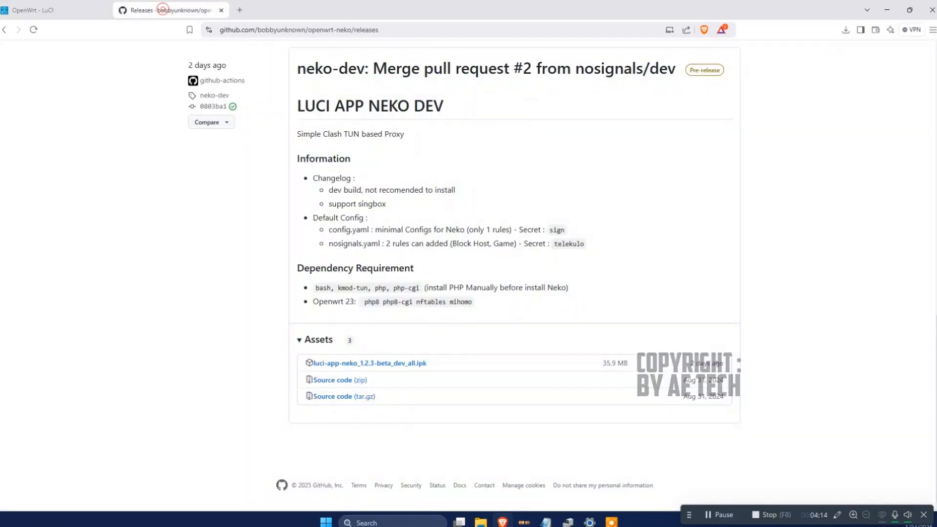
scroll(468, 273, "up", 20)
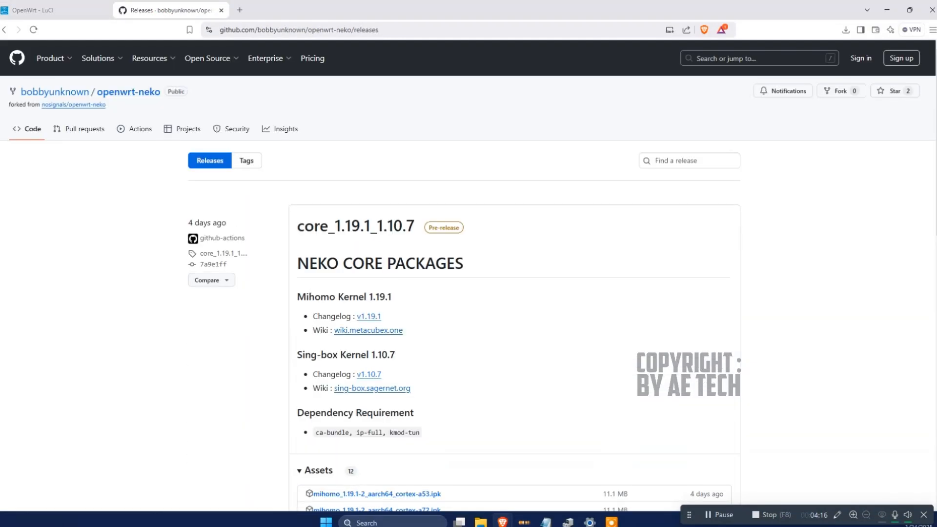
scroll(469, 273, "down", 10)
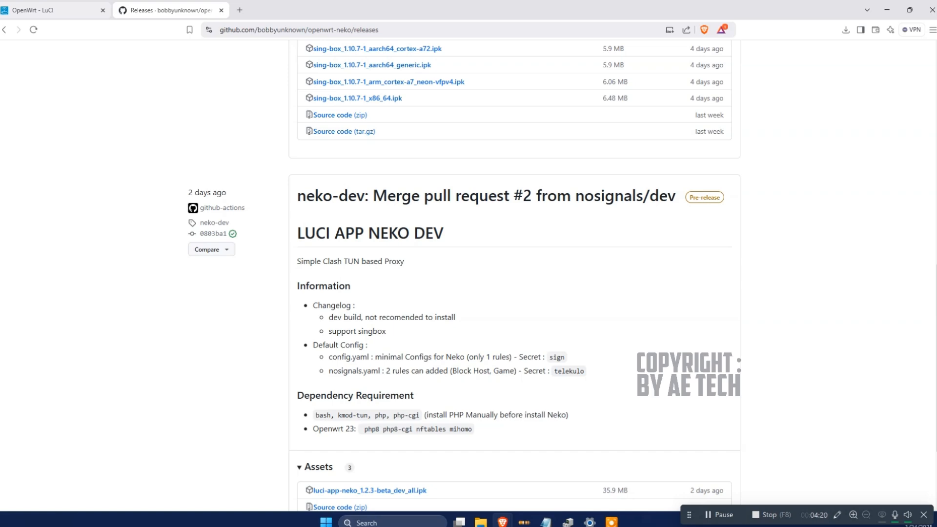
left_click(44, 10)
scroll(459, 268, "down", 1)
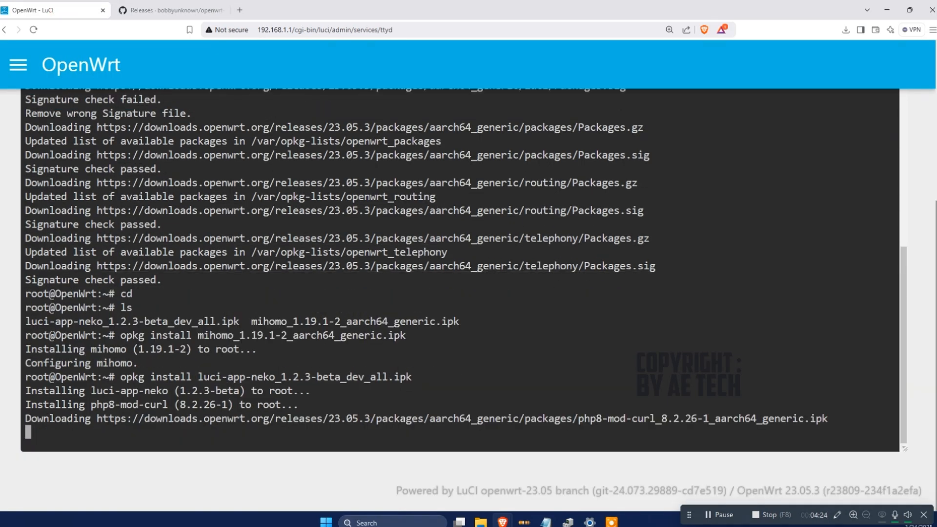
Step: Open the modem's 3G/4G/5G connection information in a second tab, examine the signal and modem details, and return to the terminal
right_click(89, 60)
left_click(123, 70)
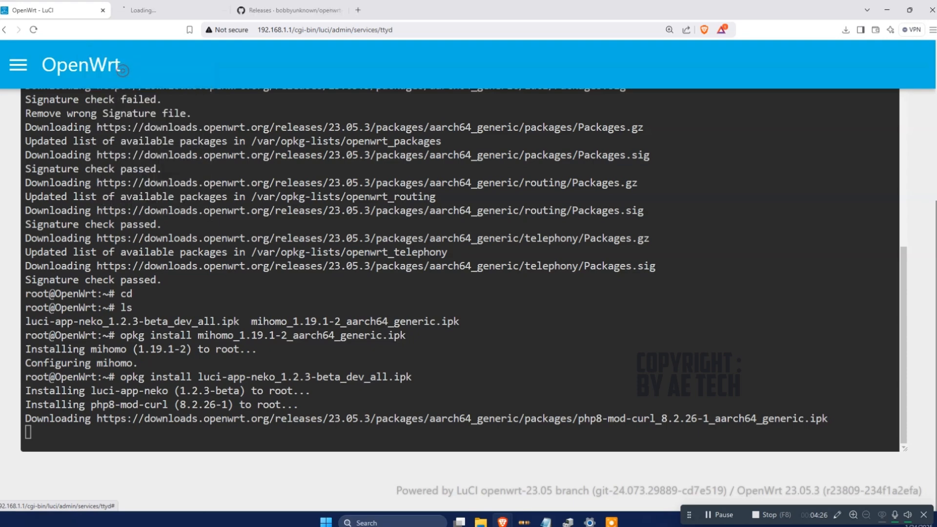
left_click(166, 10)
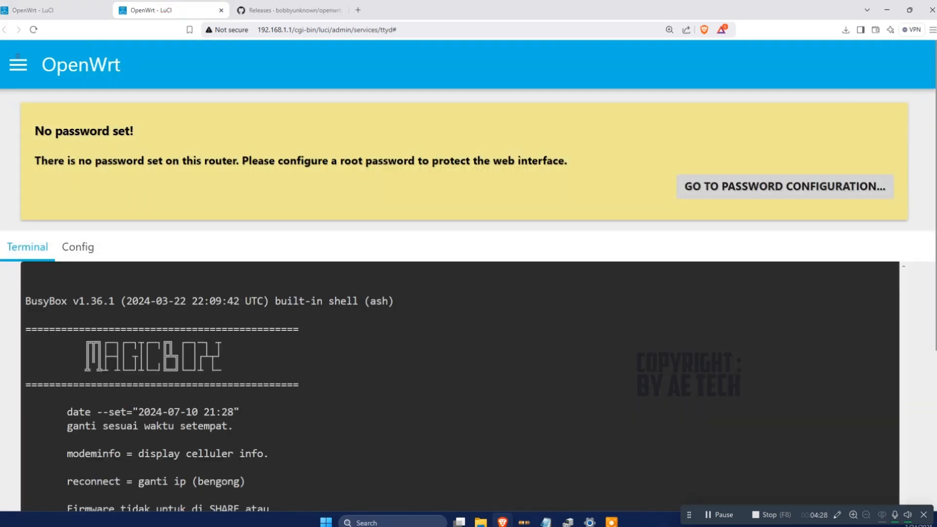
left_click(18, 64)
left_click(65, 171)
left_click(83, 198)
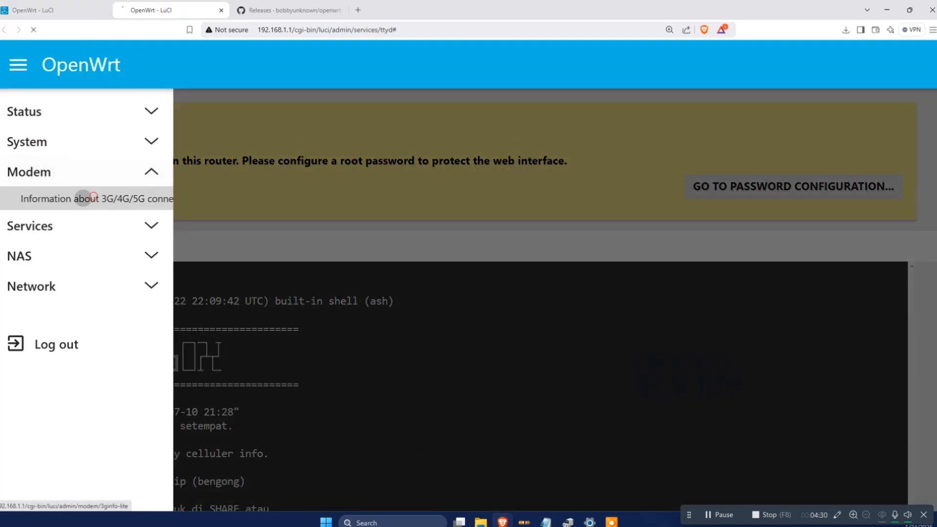
scroll(468, 293, "down", 5)
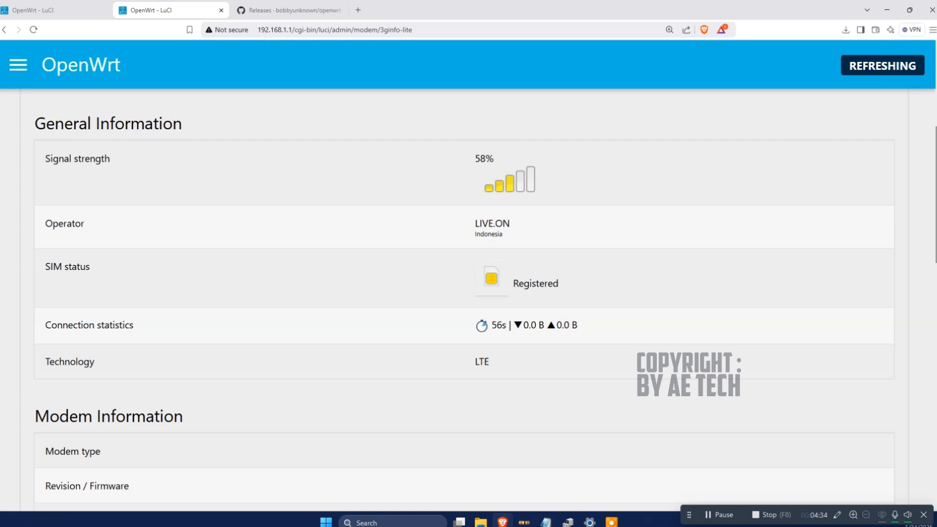
scroll(468, 293, "down", 1)
scroll(469, 293, "down", 8)
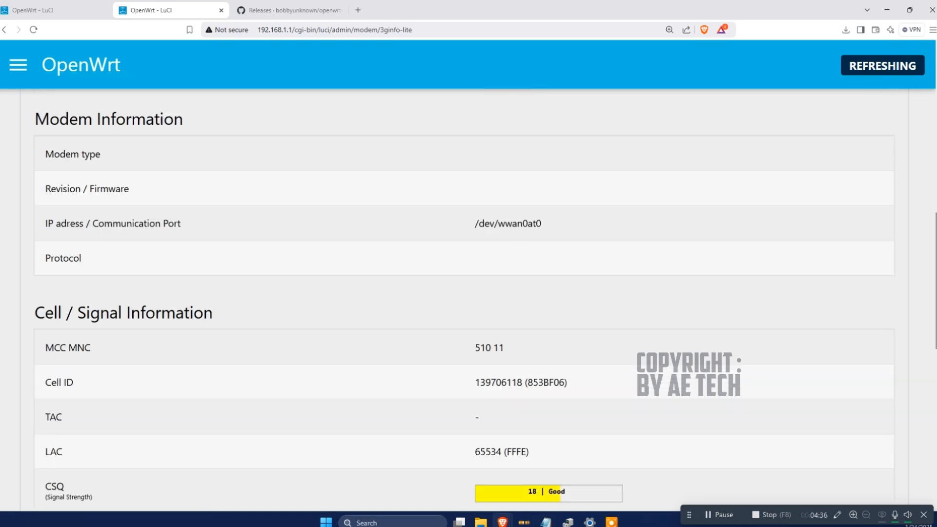
scroll(468, 293, "up", 7)
scroll(468, 293, "up", 2)
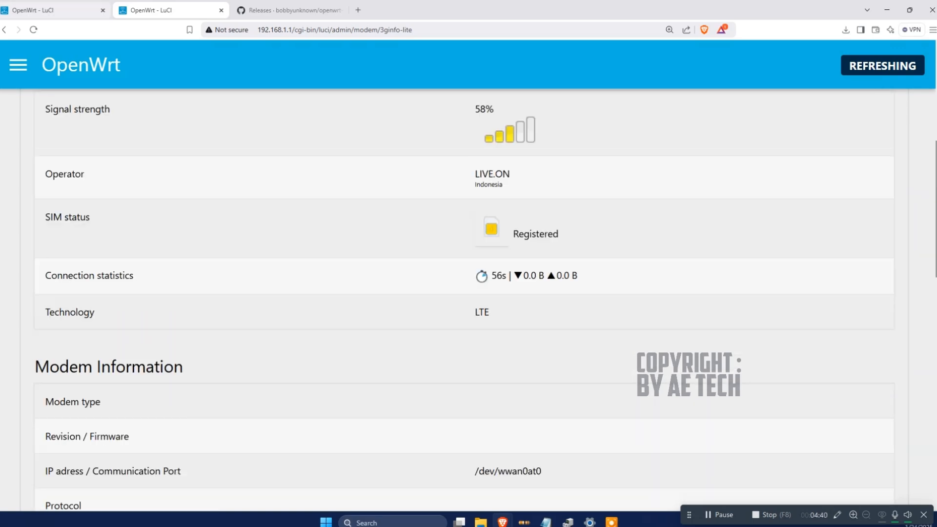
left_click(33, 9)
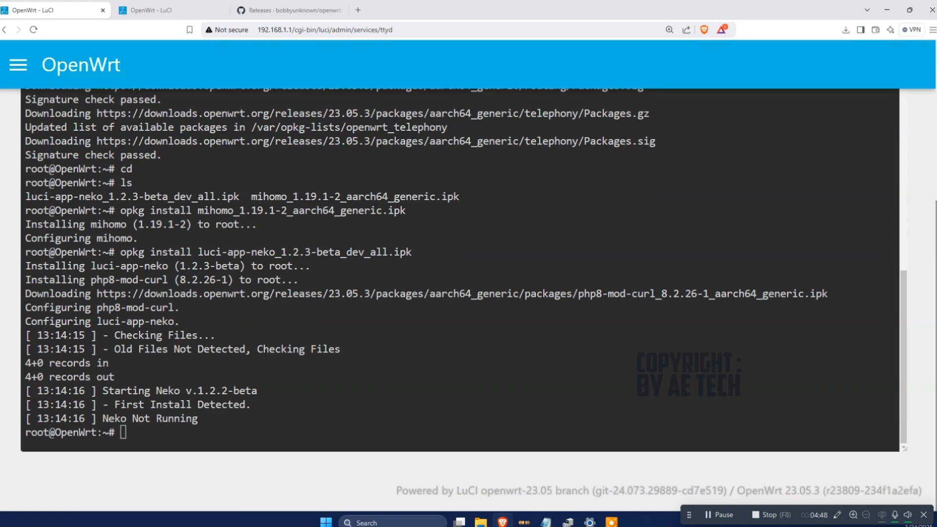
Step: Log out of the router interface, closing the extra modem information tab, and log back in as root
key("ctrl+minus")
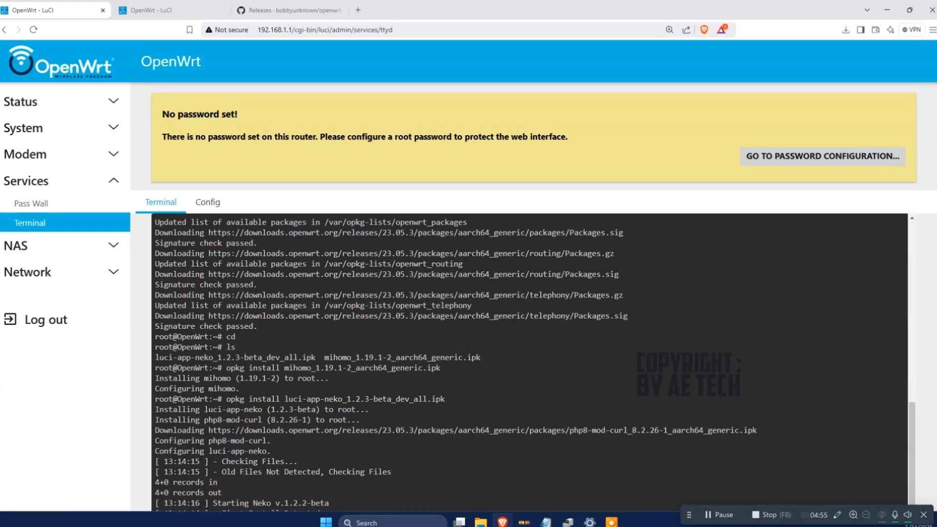
left_click(49, 325)
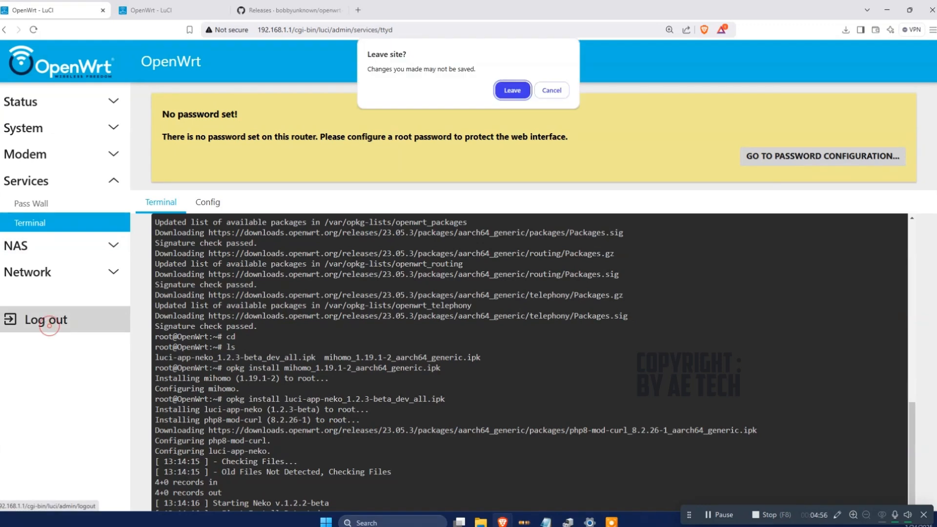
key("Return")
left_click(222, 10)
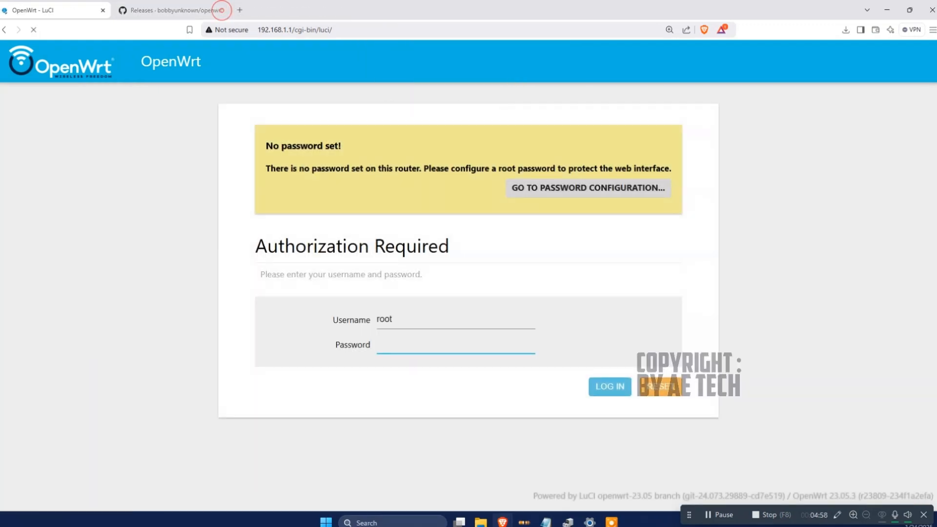
key("Return")
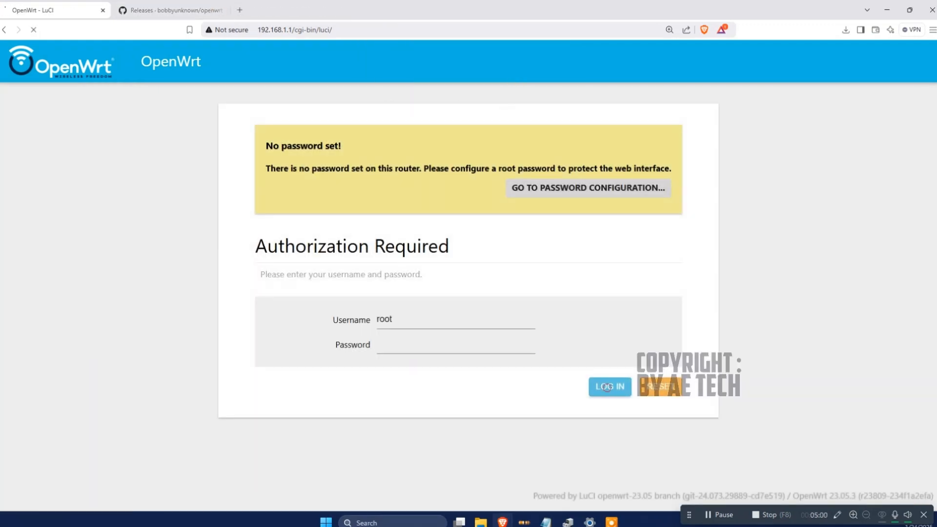
Step: Open the Neko service, review its home page down to the traffic statistics, and open its Configs page
left_click(79, 335)
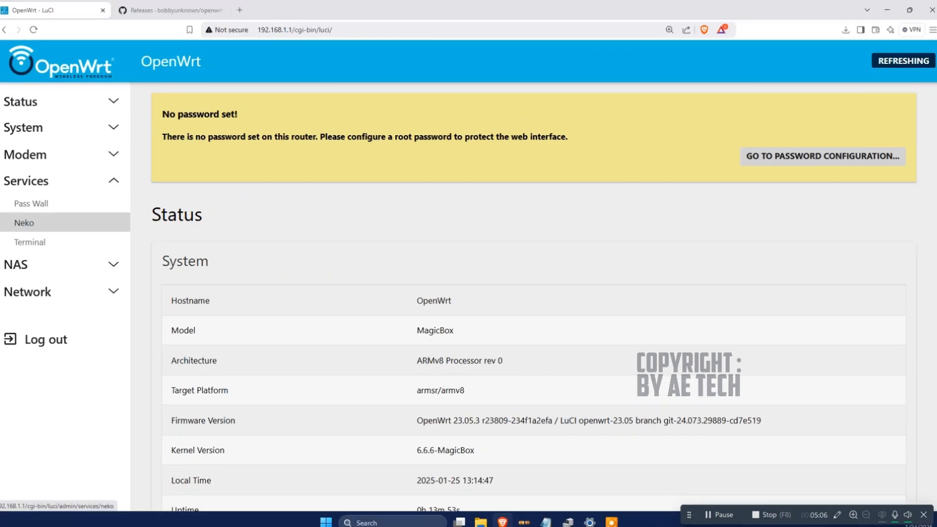
left_click(29, 223)
scroll(529, 342, "down", 10)
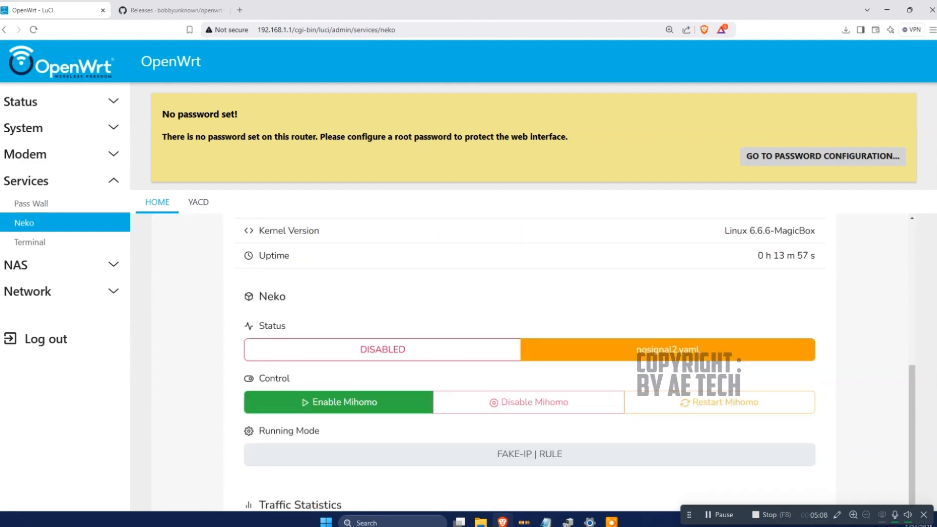
scroll(530, 341, "down", 3)
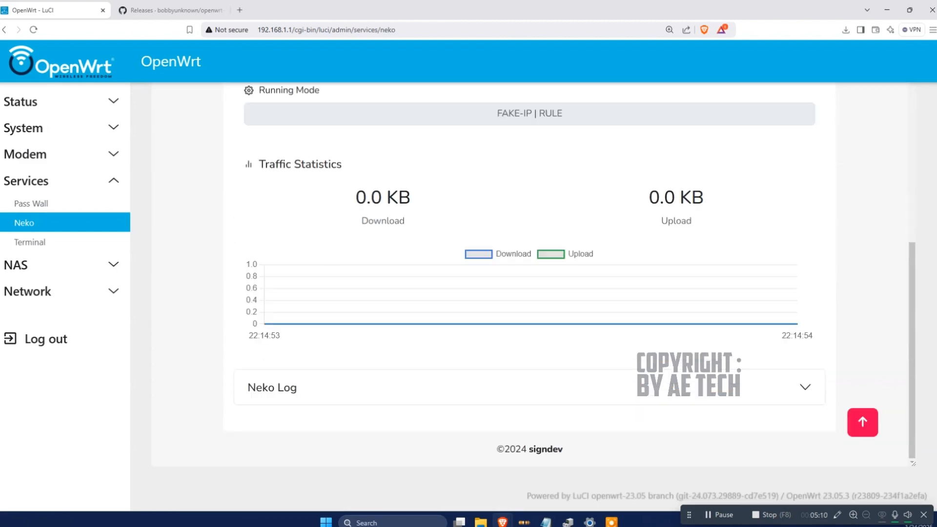
scroll(530, 342, "up", 10)
scroll(529, 342, "up", 2)
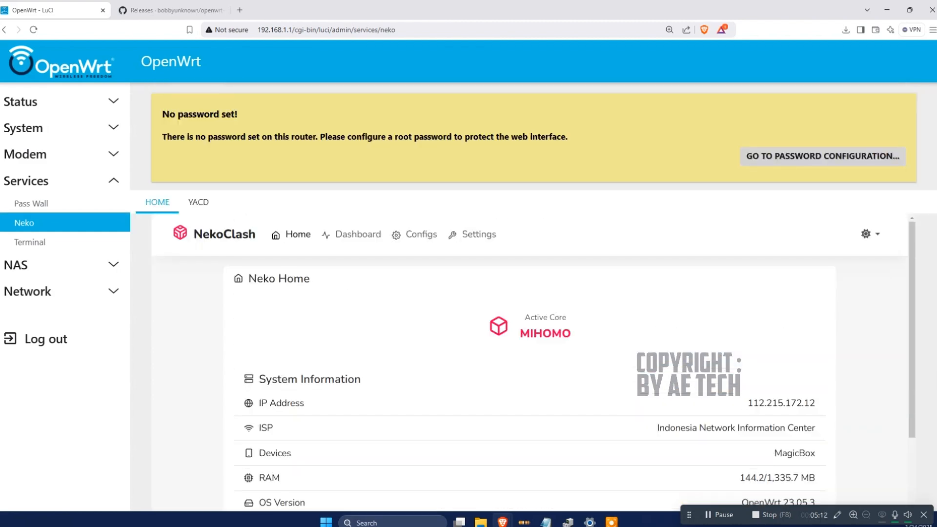
left_click(412, 233)
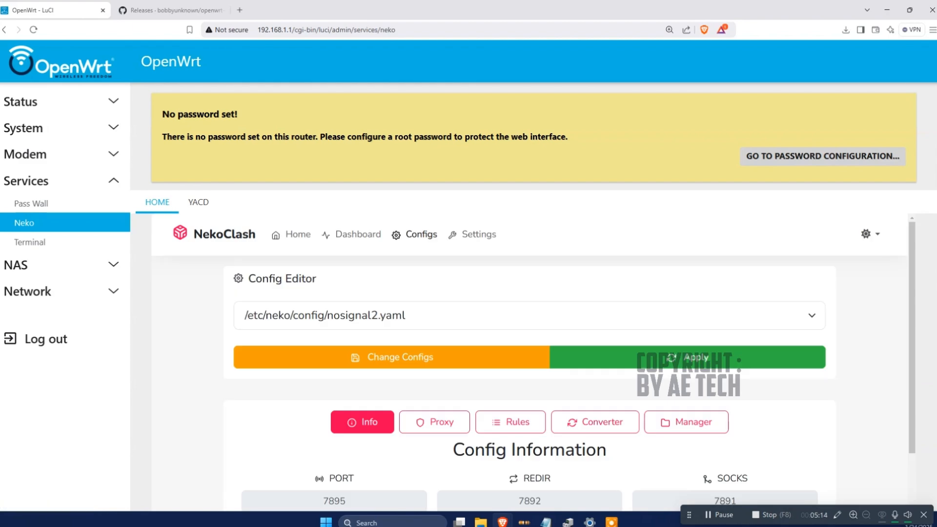
Step: Review the configuration information and the Mihomo config text of nosignal2.yaml on the Configs page
scroll(530, 341, "down", 8)
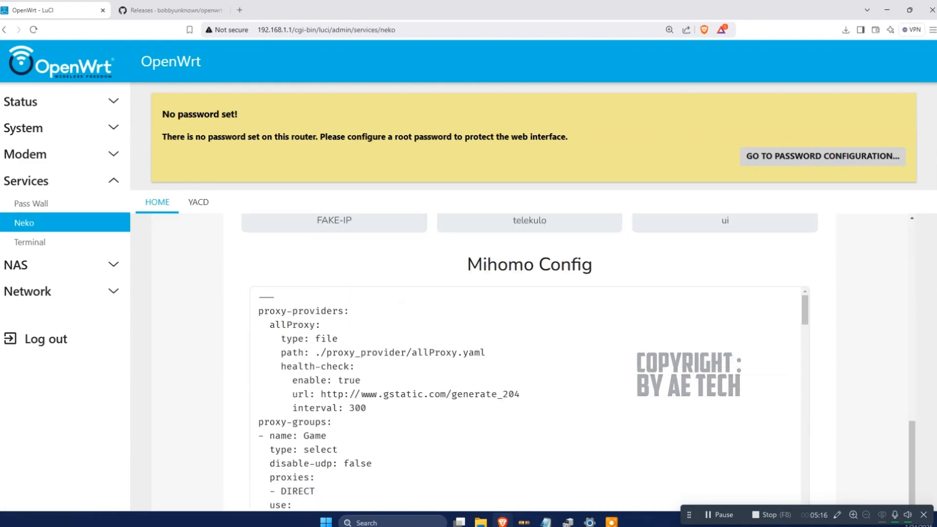
scroll(529, 390, "down", 8)
scroll(529, 390, "up", 10)
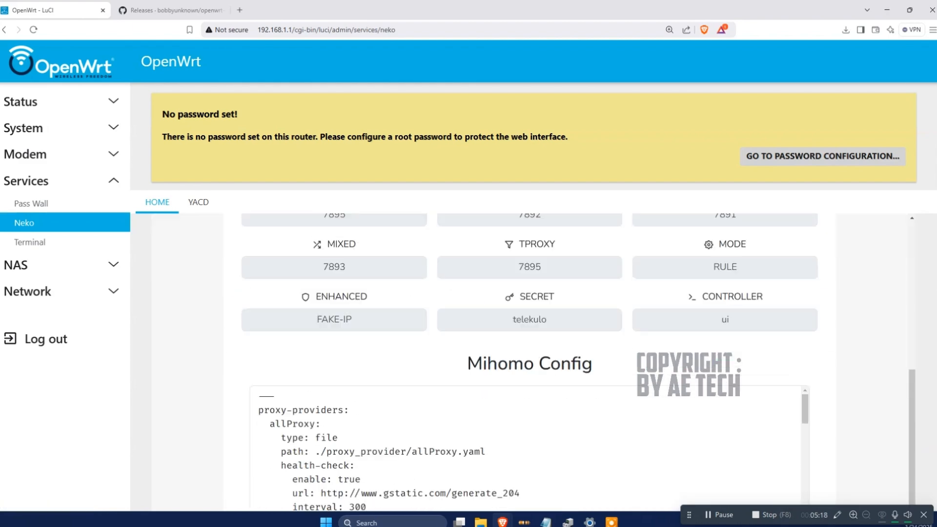
scroll(529, 342, "up", 5)
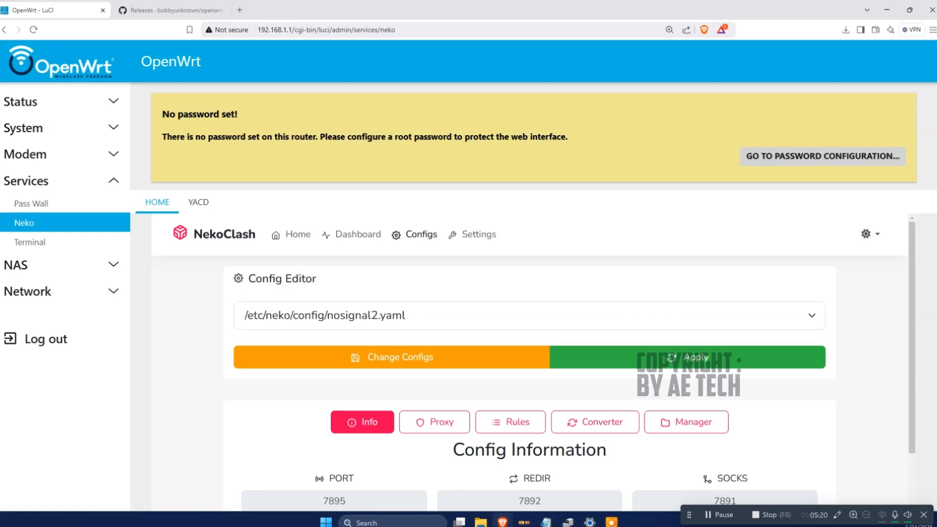
Step: Open the Config File Manager and examine the target options available for uploading and backing up files
left_click(687, 422)
scroll(687, 422, "down", 5)
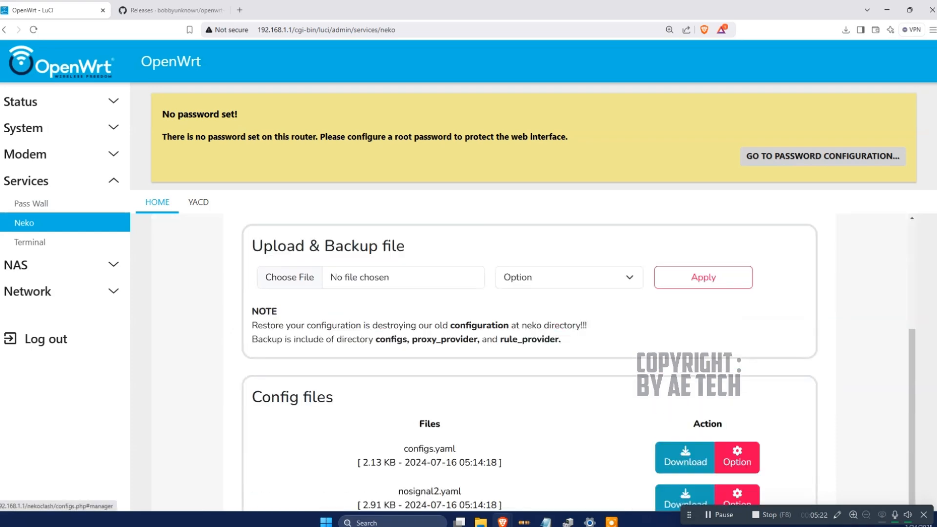
scroll(529, 366, "down", 5)
scroll(529, 366, "up", 5)
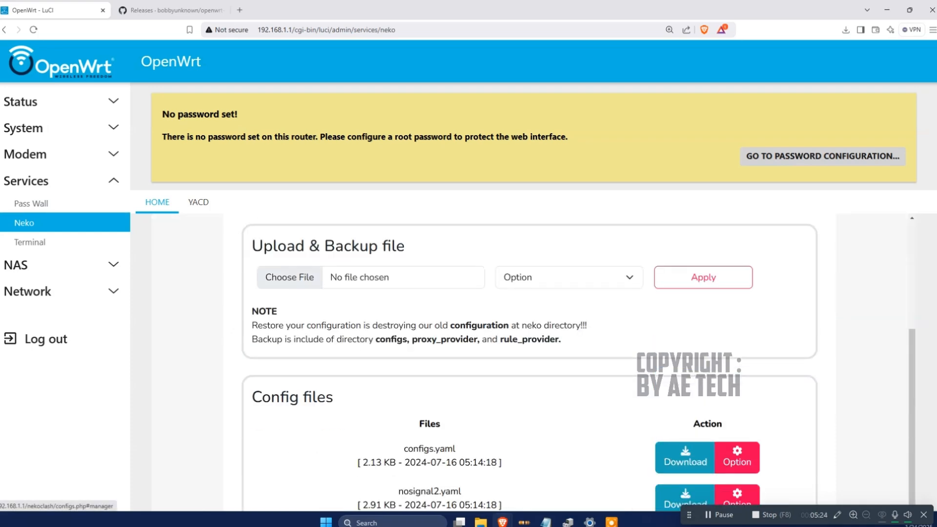
left_click(592, 278)
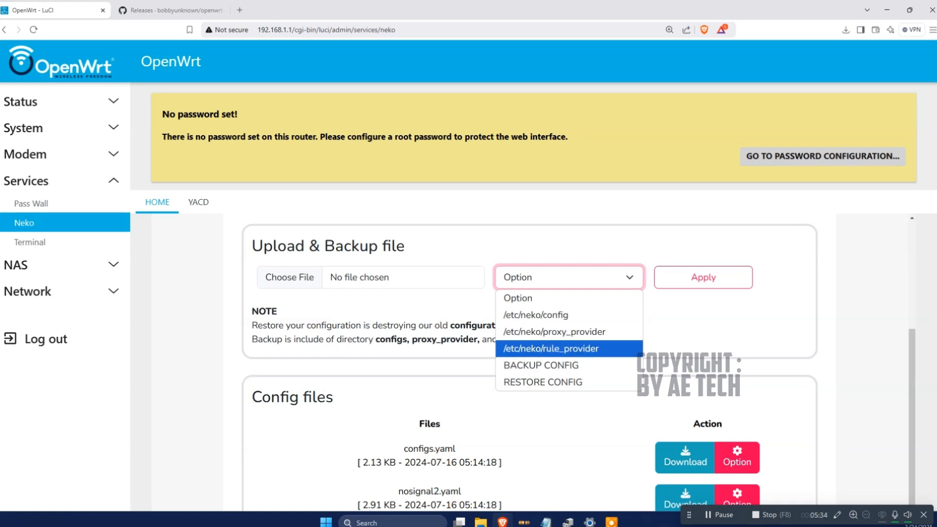
left_click(733, 339)
Step: Review the config, proxy provider and rules provider file lists in the Config File Manager
scroll(733, 338, "down", 10)
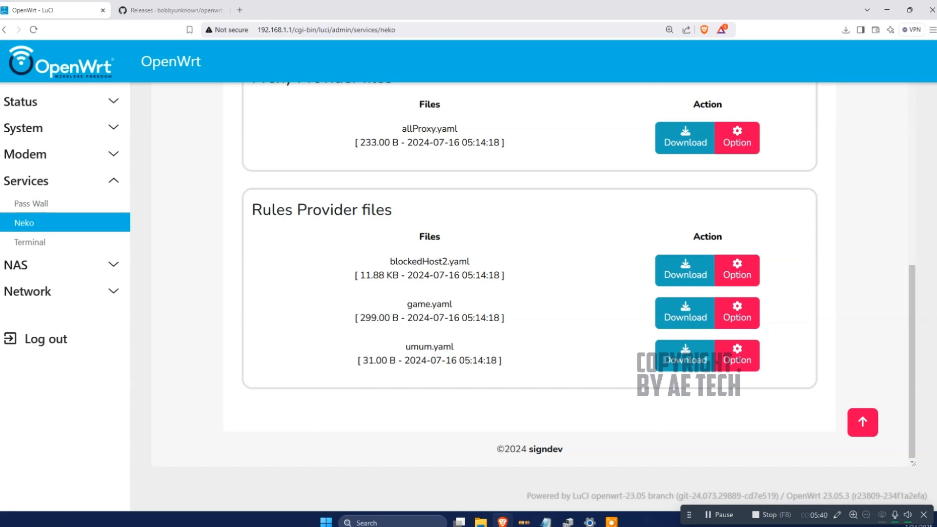
scroll(530, 273, "up", 5)
scroll(529, 273, "down", 5)
scroll(529, 273, "up", 1)
scroll(530, 273, "up", 5)
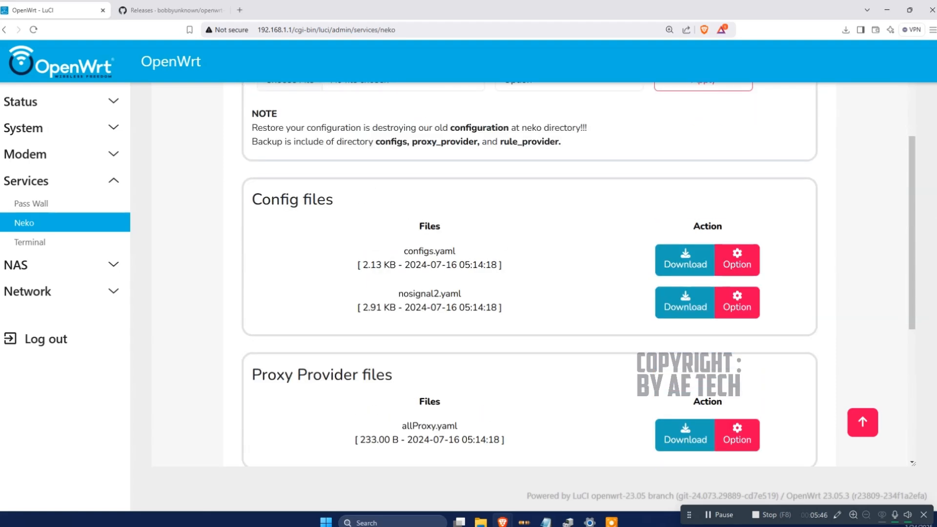
scroll(530, 274, "down", 2)
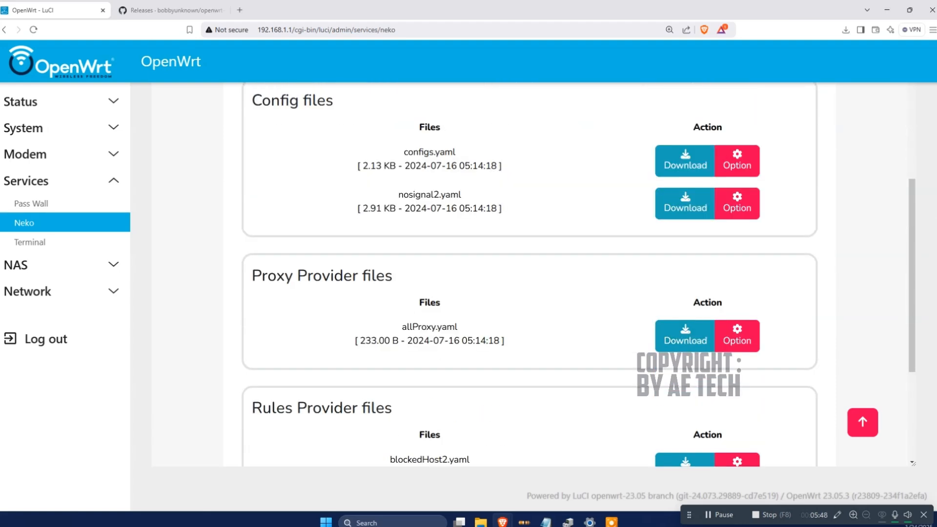
scroll(529, 274, "up", 3)
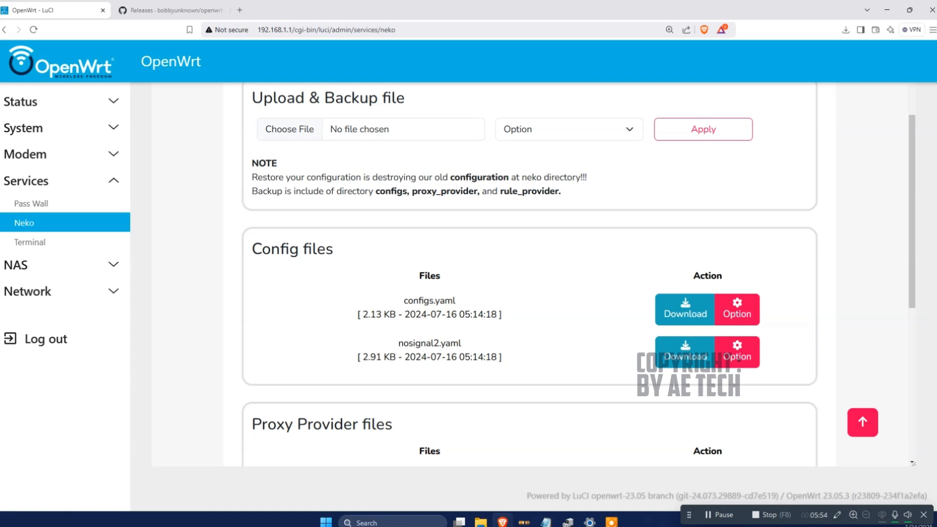
scroll(530, 273, "up", 8)
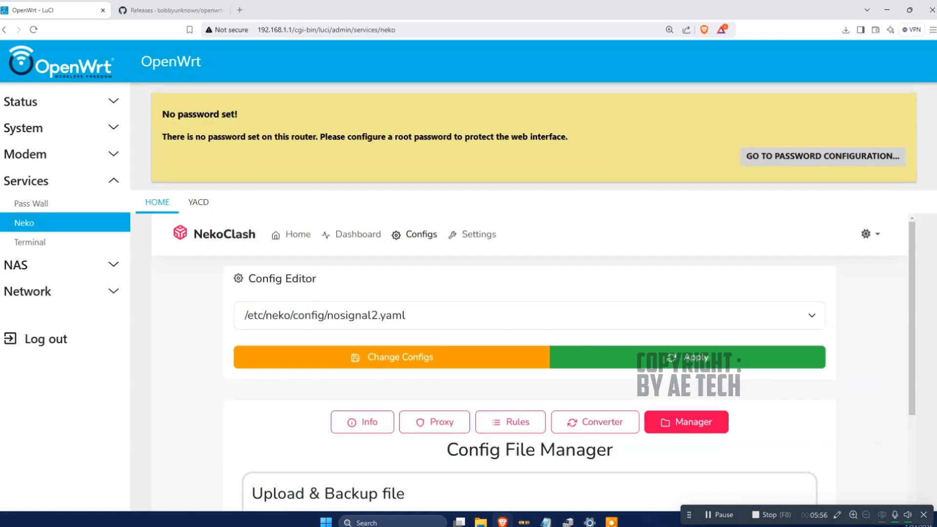
Step: Return to the Neko home page and open Tiny File Manager in a new browser tab
left_click(295, 234)
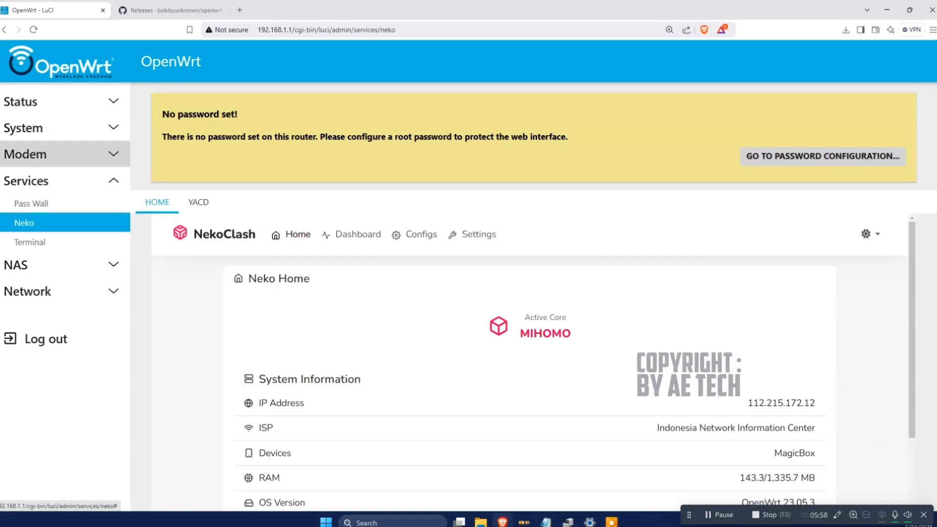
left_click(29, 265)
right_click(45, 230)
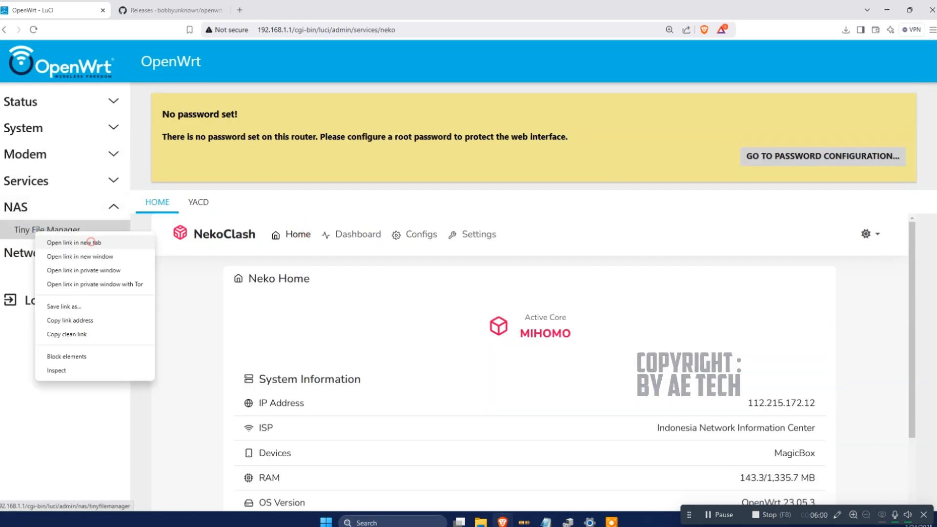
left_click(91, 241)
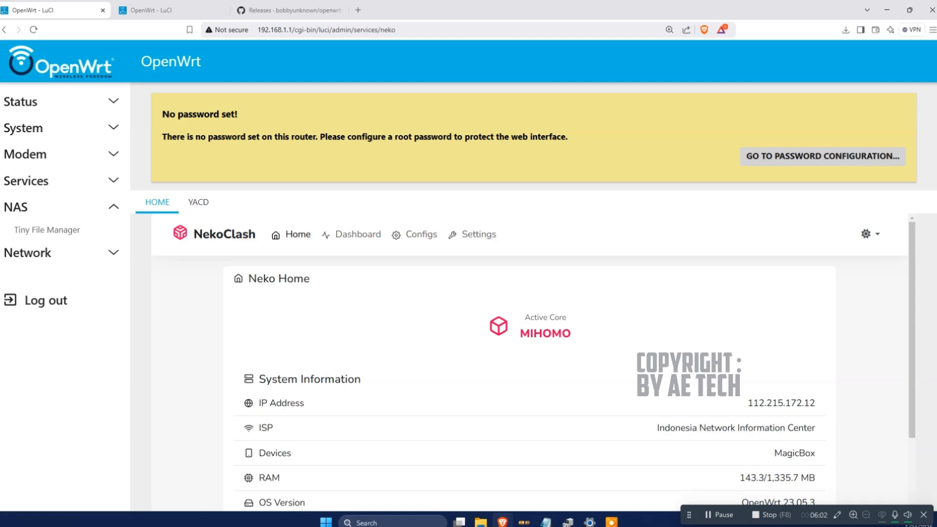
key("ctrl+Tab")
Step: Browse the router's file system to the /etc/neko/config folder and examine its files
scroll(469, 315, "down", 5)
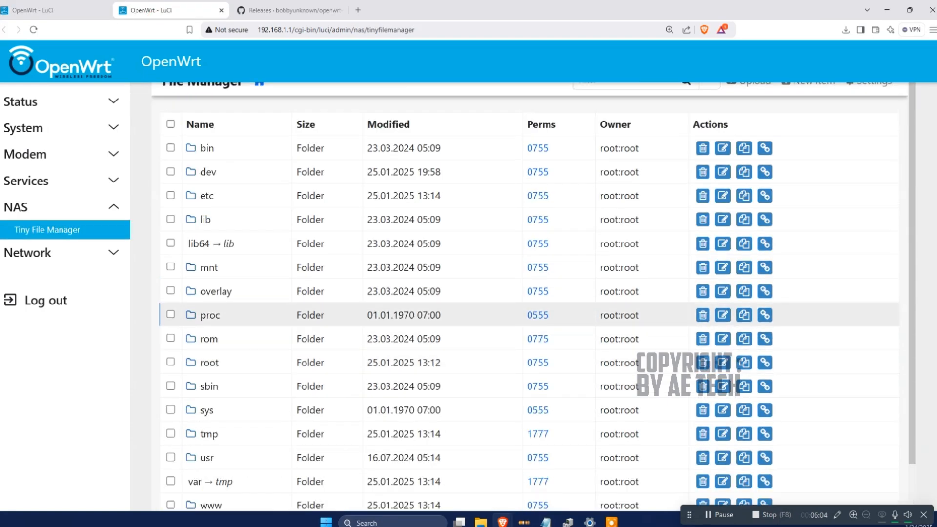
left_click(205, 195)
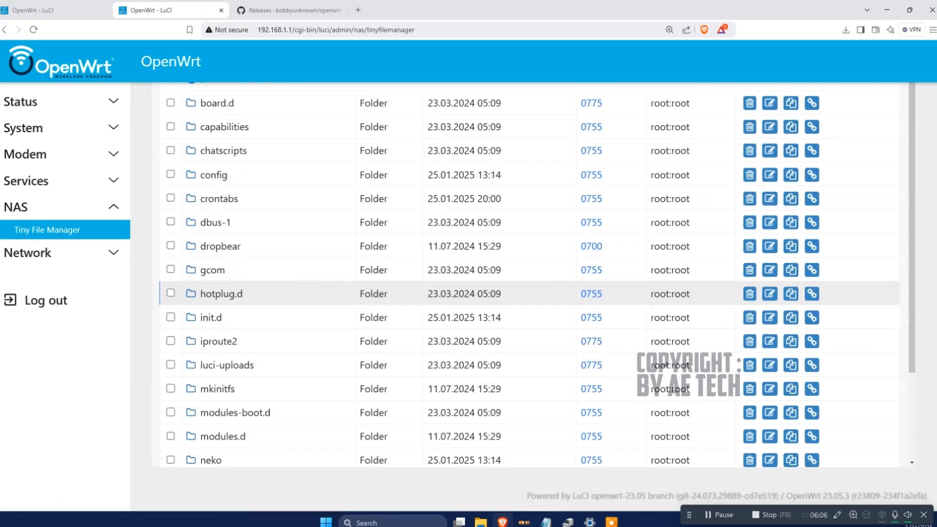
scroll(527, 278, "down", 5)
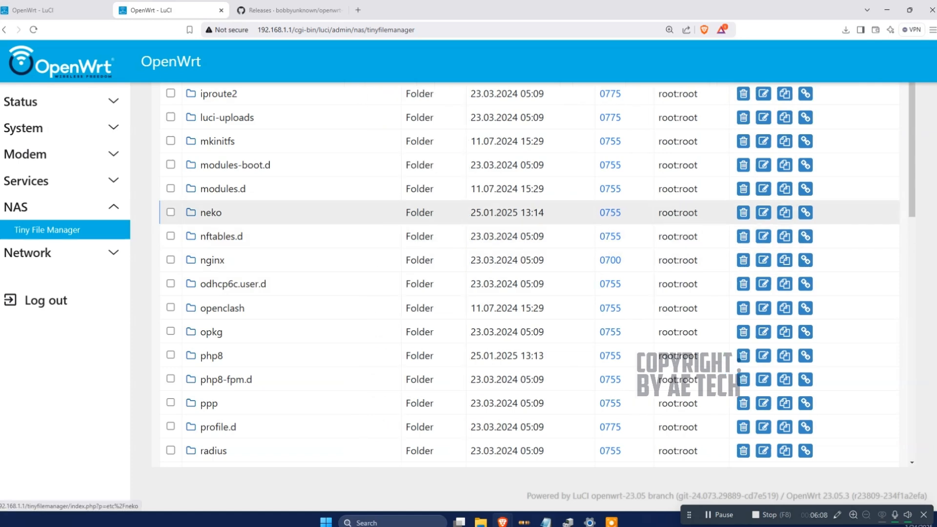
left_click(209, 213)
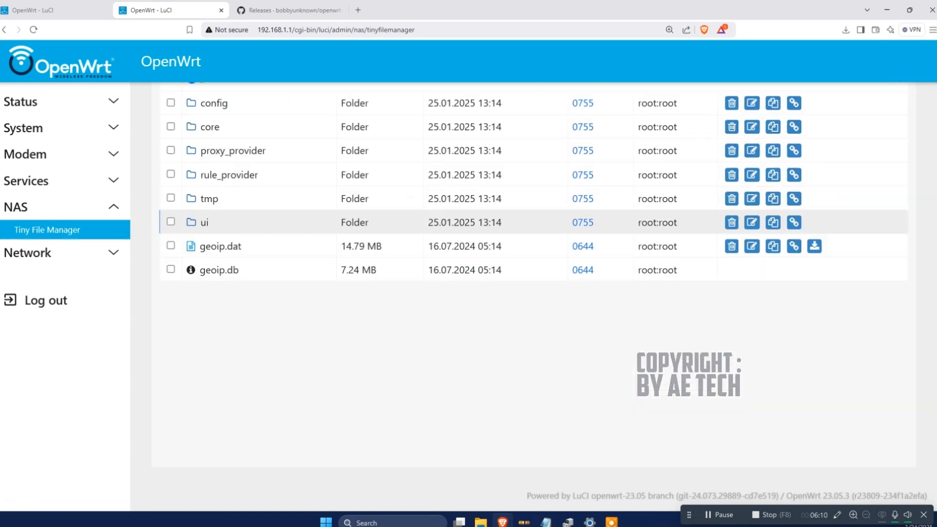
scroll(527, 219, "up", 3)
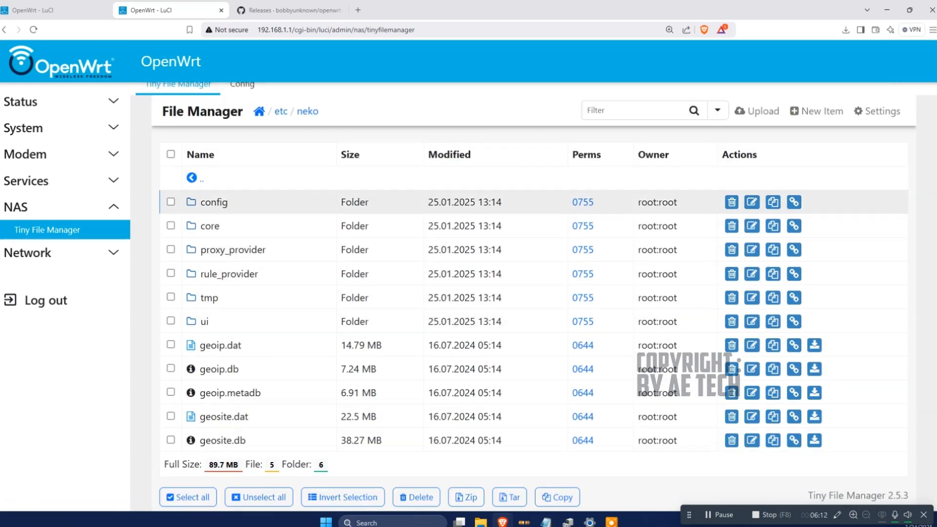
left_click(203, 197)
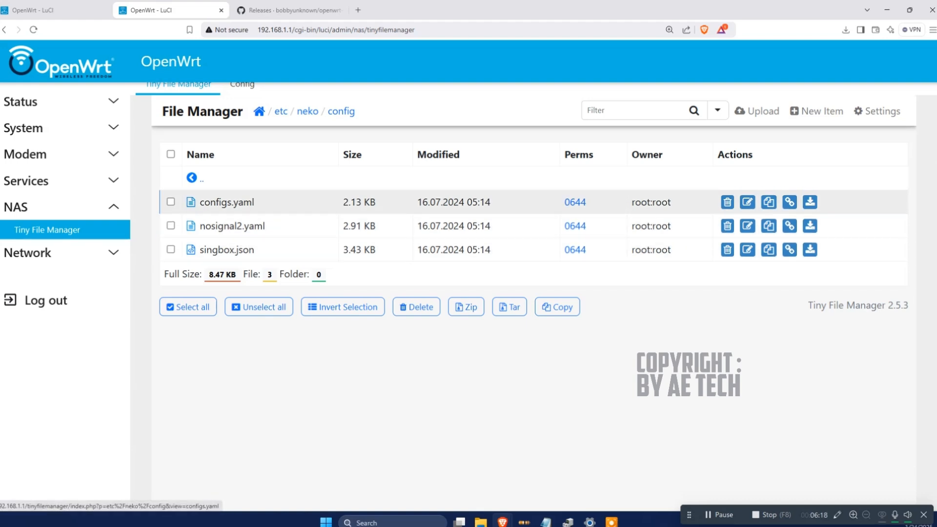
Step: View the contents of allProxy.yaml in /etc/neko/proxy_provider and return to that folder's listing
left_click(192, 178)
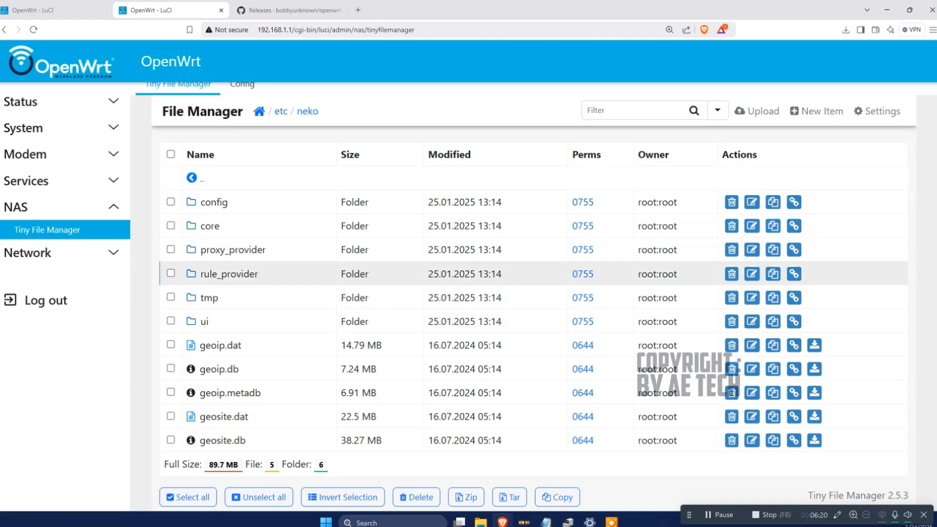
left_click(240, 251)
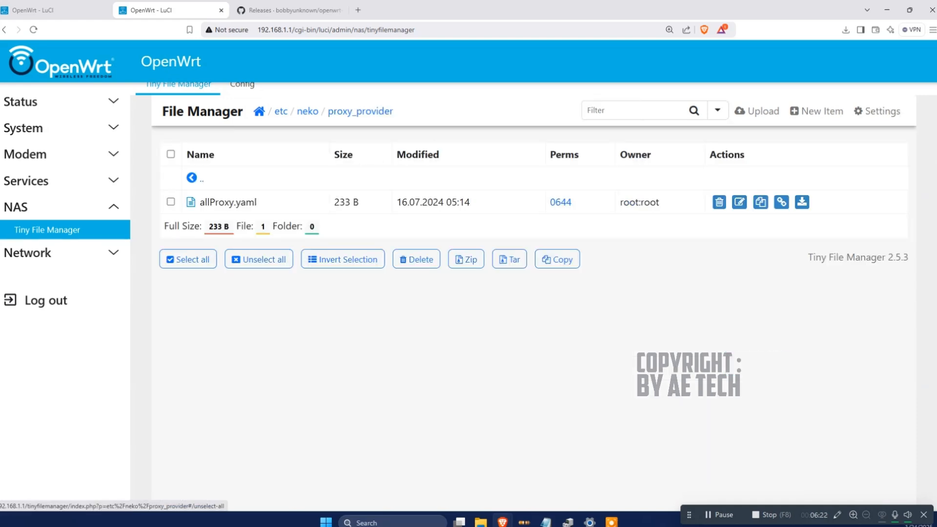
left_click_drag(200, 202, 233, 204)
left_click(234, 203)
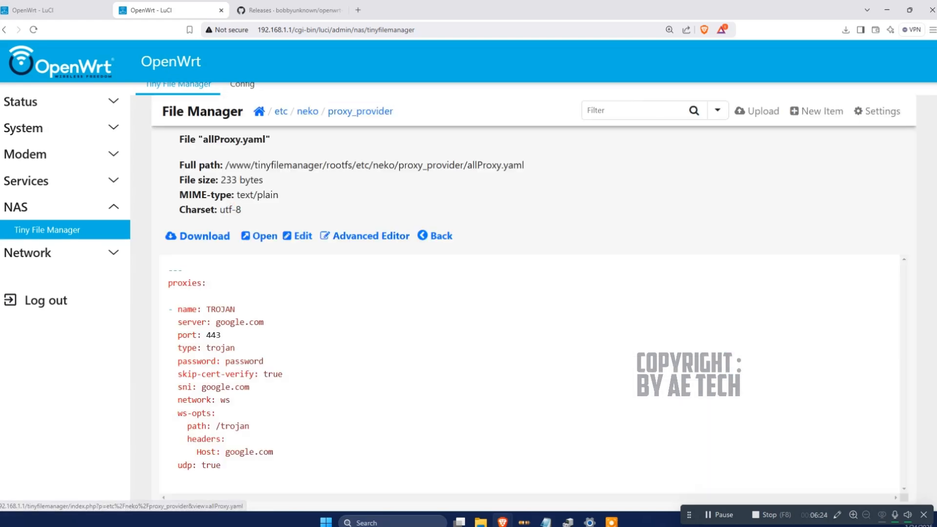
left_click(437, 236)
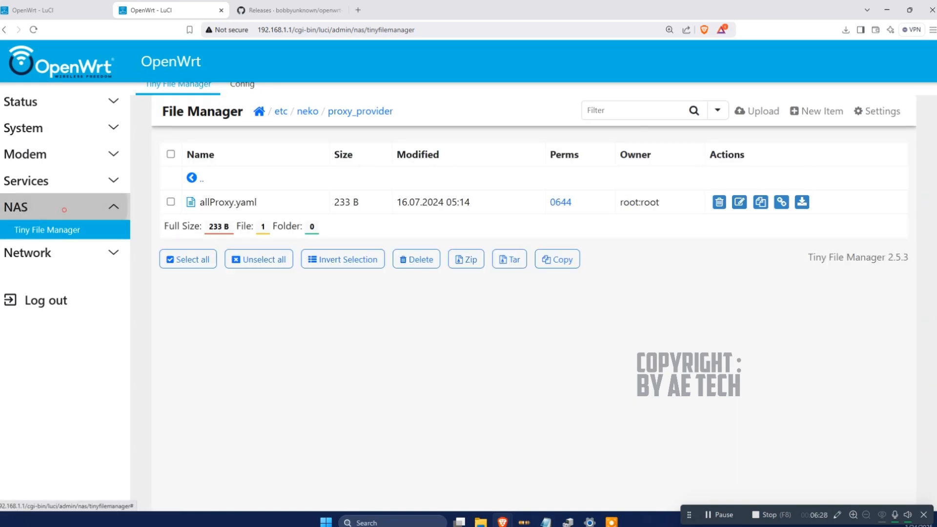
Step: Reopen the Neko service and enable Mihomo with the nosignal2.yaml config
left_click(55, 174)
left_click(50, 222)
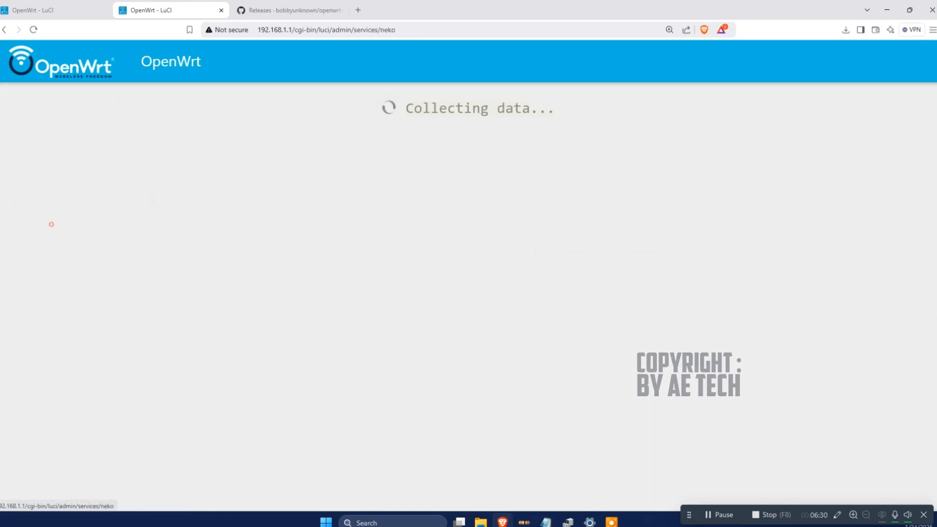
scroll(530, 293, "down", 1)
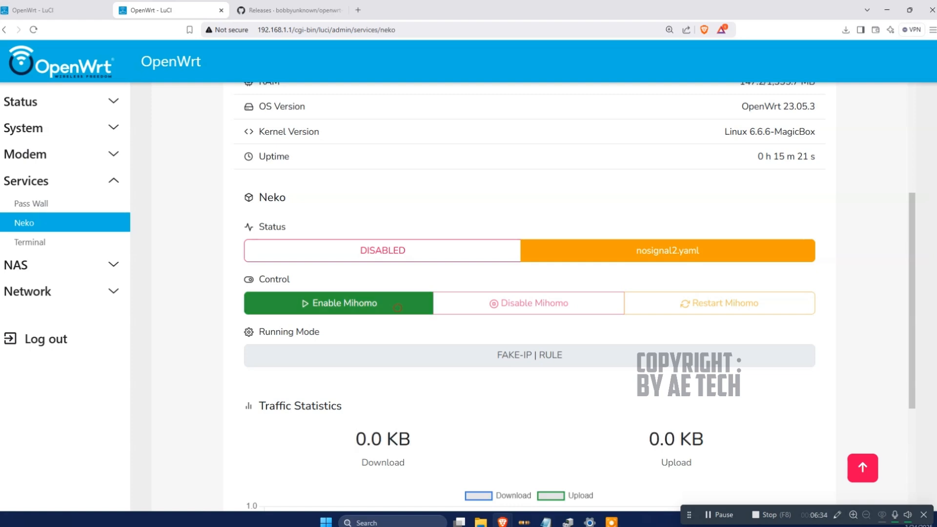
left_click(339, 303)
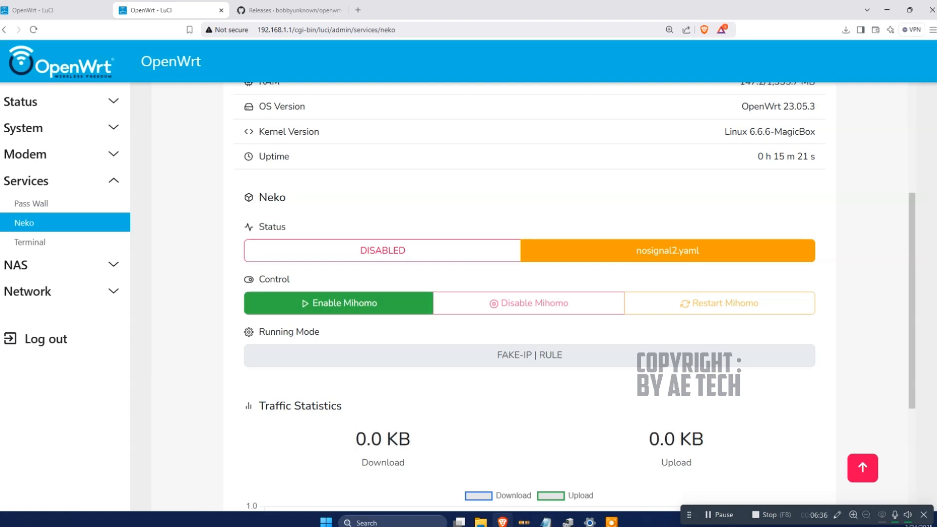
Step: Examine the traffic statistics, the Neko Log and the Binary Log on the Neko home page
scroll(530, 293, "down", 5)
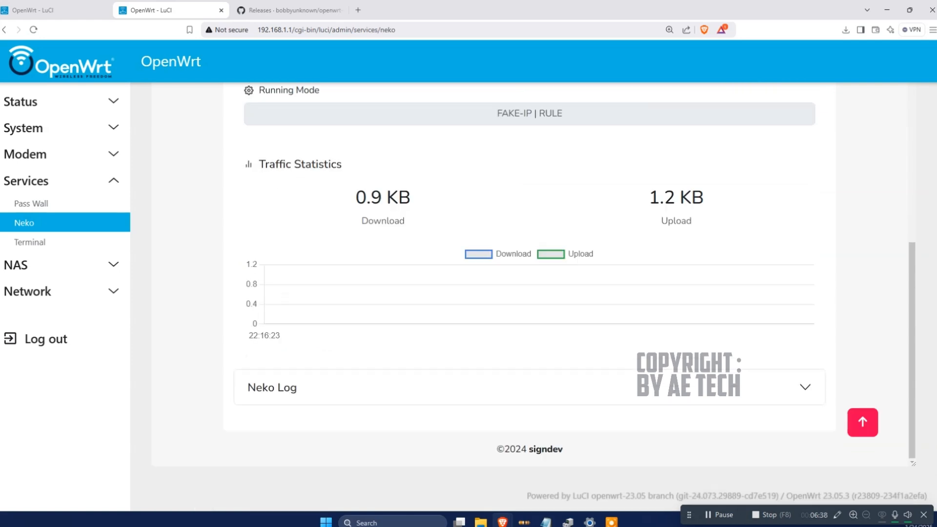
scroll(530, 293, "down", 5)
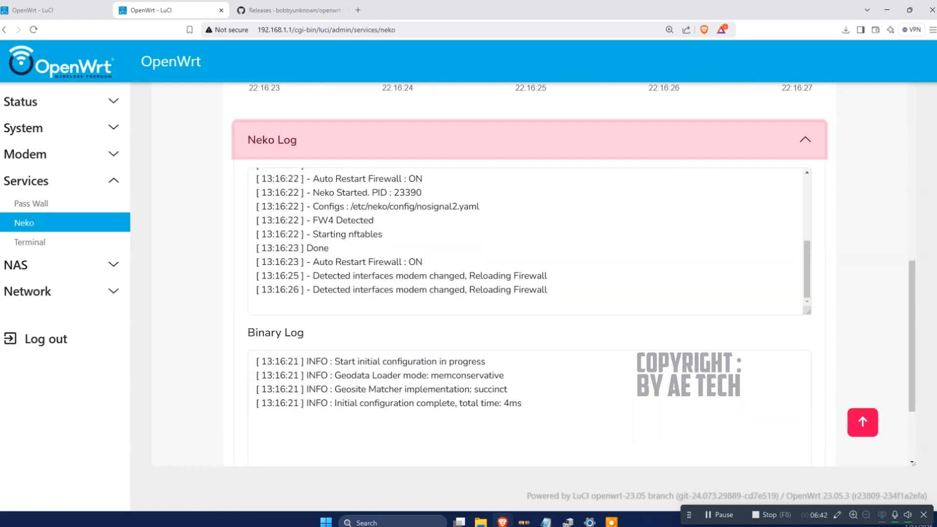
scroll(530, 273, "up", 6)
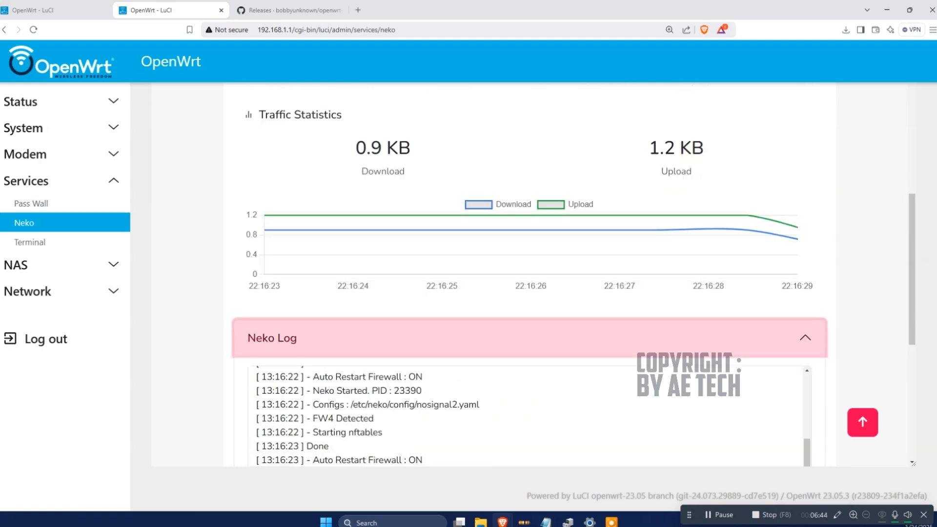
scroll(529, 273, "down", 8)
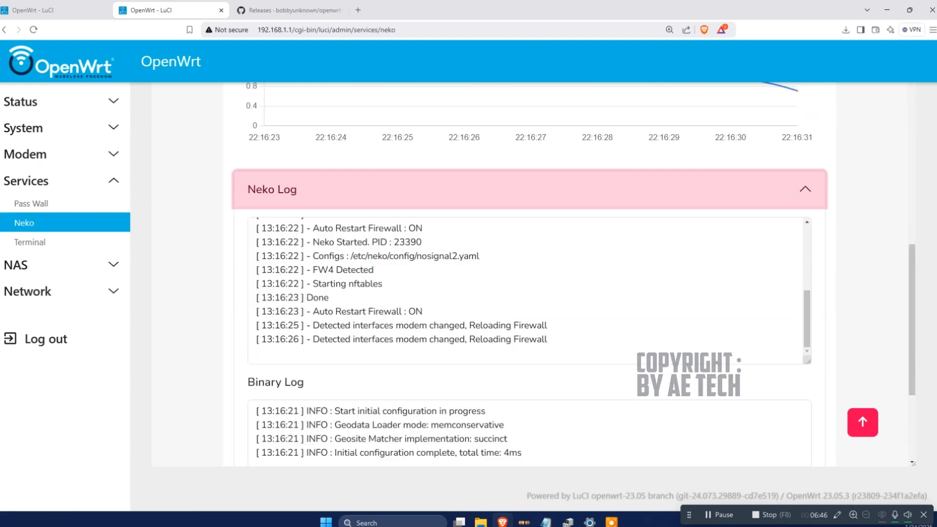
scroll(530, 273, "up", 15)
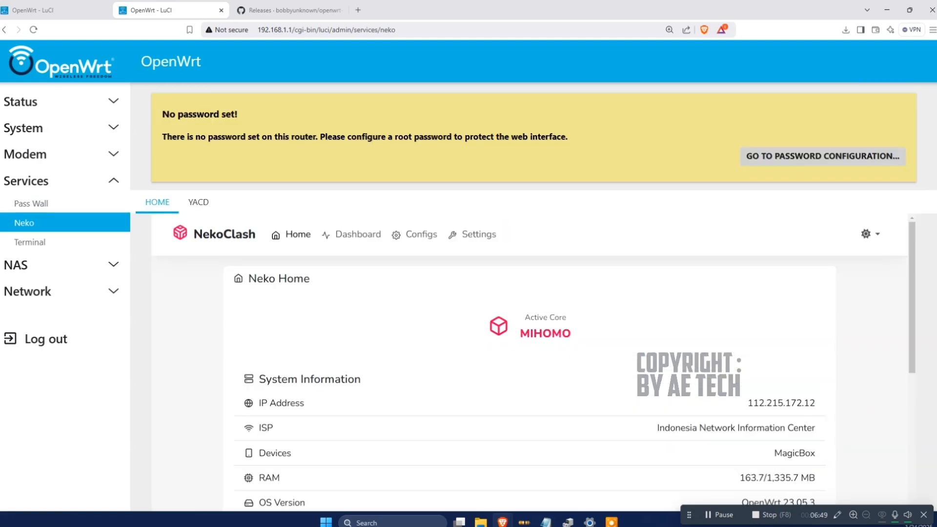
Step: Open the Neko dashboard and show its Proxies page with the proxy groups
left_click(345, 233)
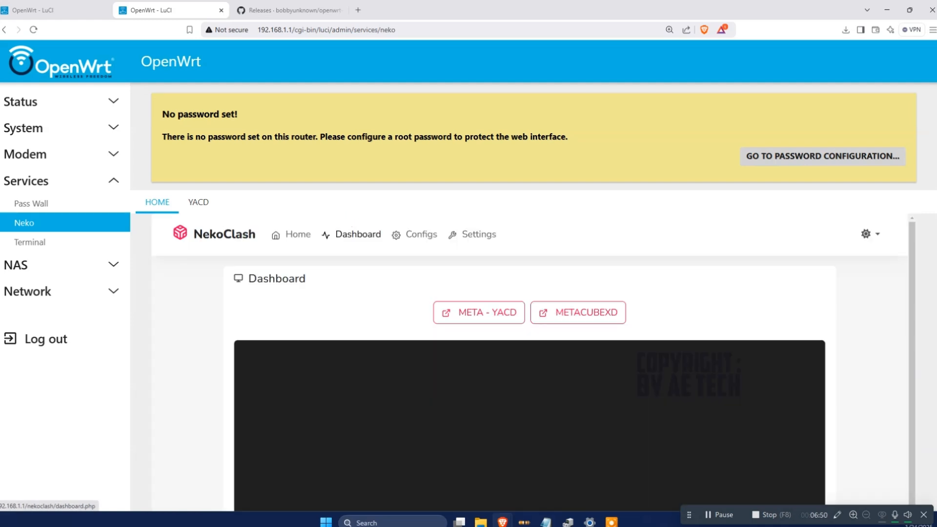
scroll(345, 233, "down", 5)
scroll(530, 362, "up", 2)
scroll(530, 362, "down", 1)
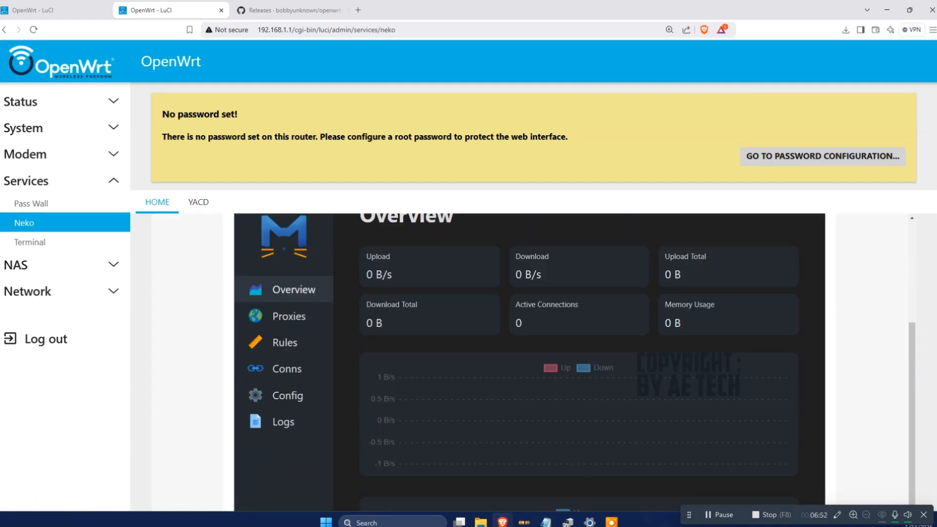
left_click(282, 315)
key("ctrl+minus")
key("ctrl+minus")
key("ctrl+minus")
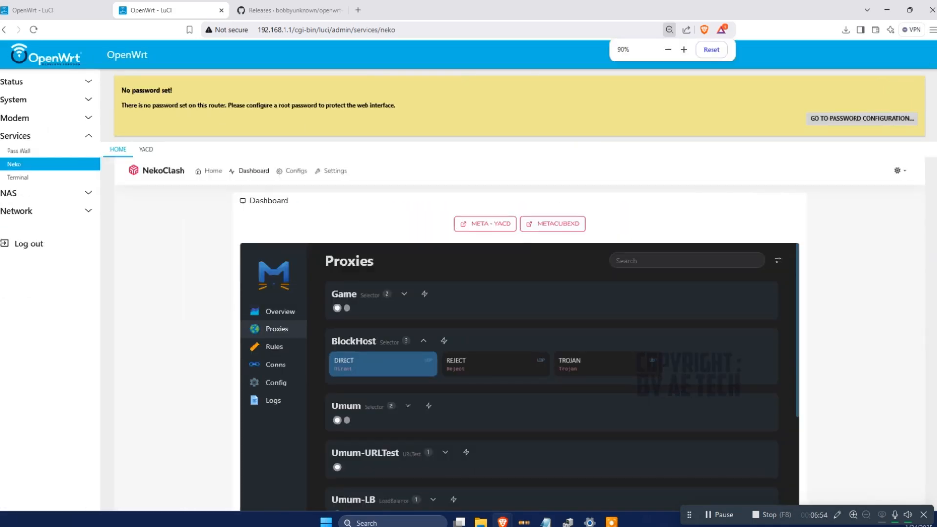
Step: Run latency tests on the Umum-FB and GLOBAL proxy groups on the Proxies page
scroll(551, 371, "down", 5)
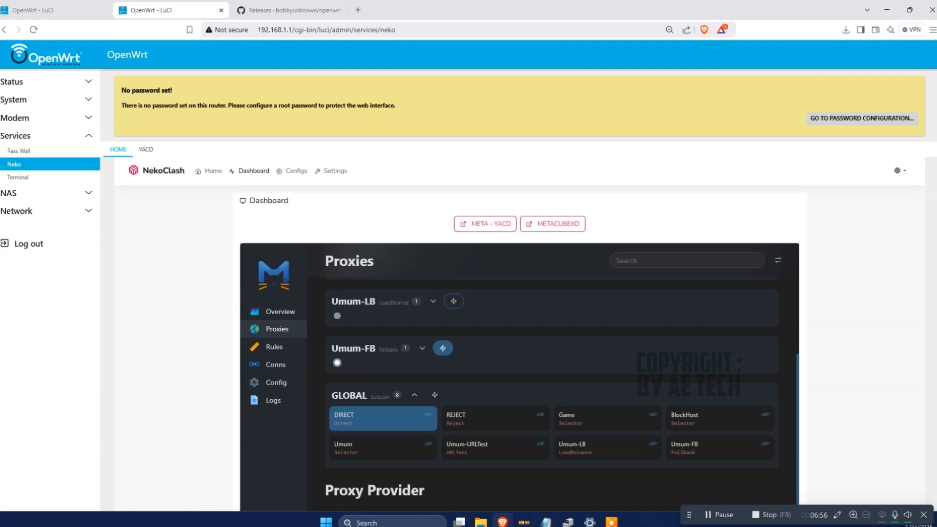
left_click(443, 348)
left_click(434, 395)
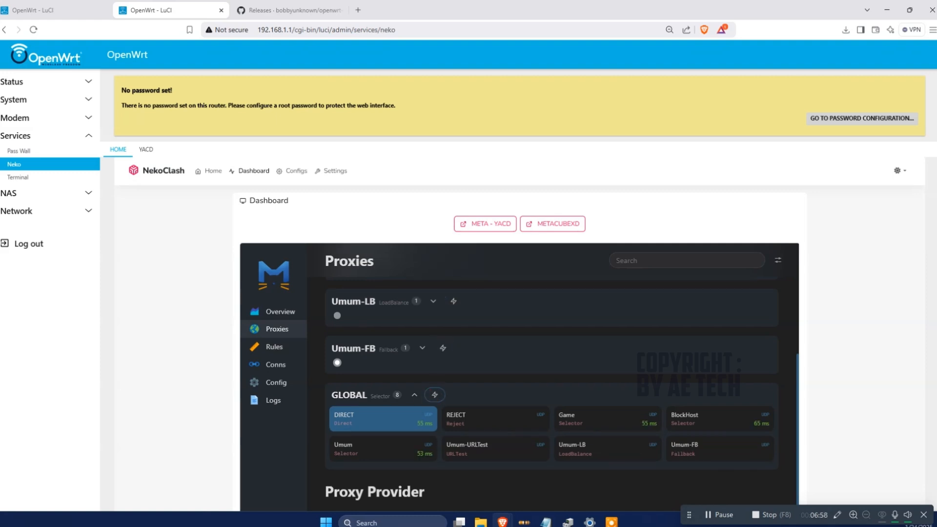
Step: Run a health check on the allProxy provider, expand it to show its TROJAN proxy, and review the proxy groups
scroll(496, 447, "down", 1)
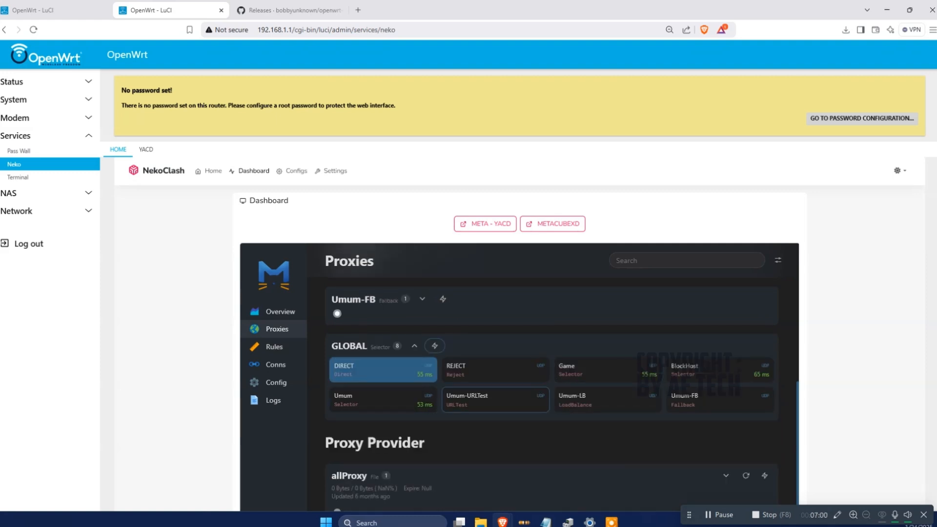
scroll(495, 399, "down", 3)
left_click(765, 352)
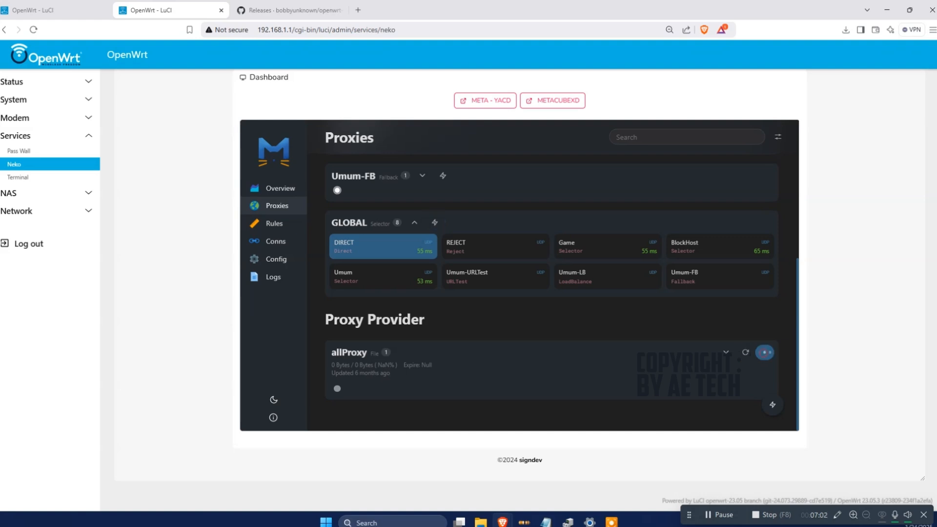
left_click(726, 352)
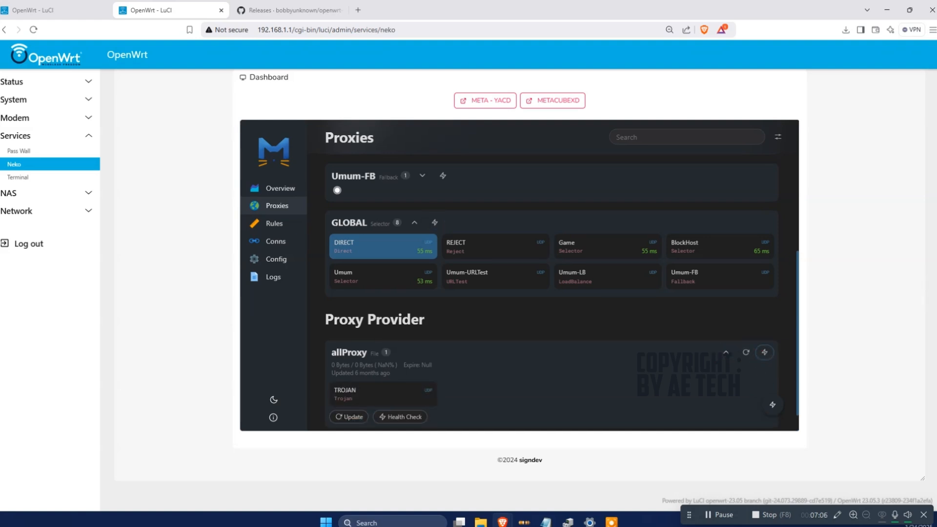
left_click(401, 398)
scroll(552, 293, "up", 5)
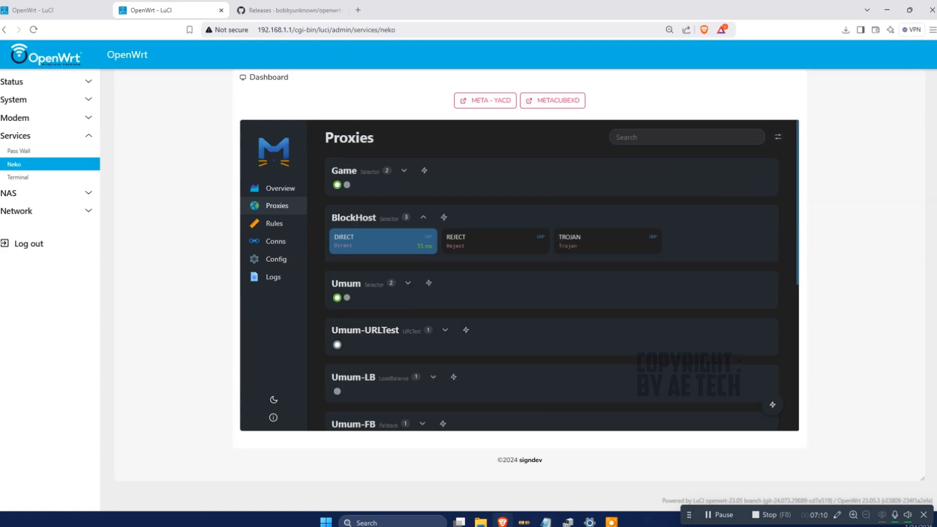
scroll(552, 293, "down", 5)
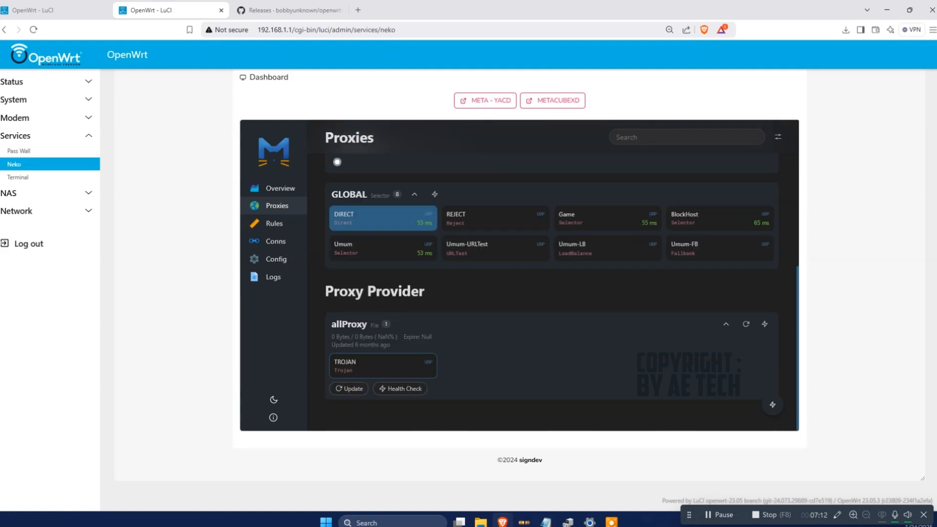
scroll(552, 293, "up", 8)
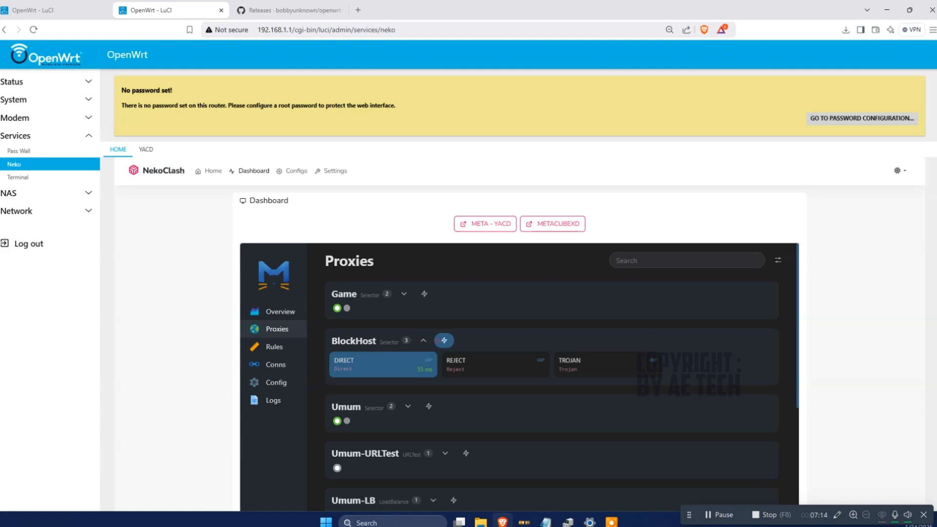
Step: Visit the Configs page and return to the Neko home page to check the system information and Mihomo status
left_click(281, 311)
left_click(291, 170)
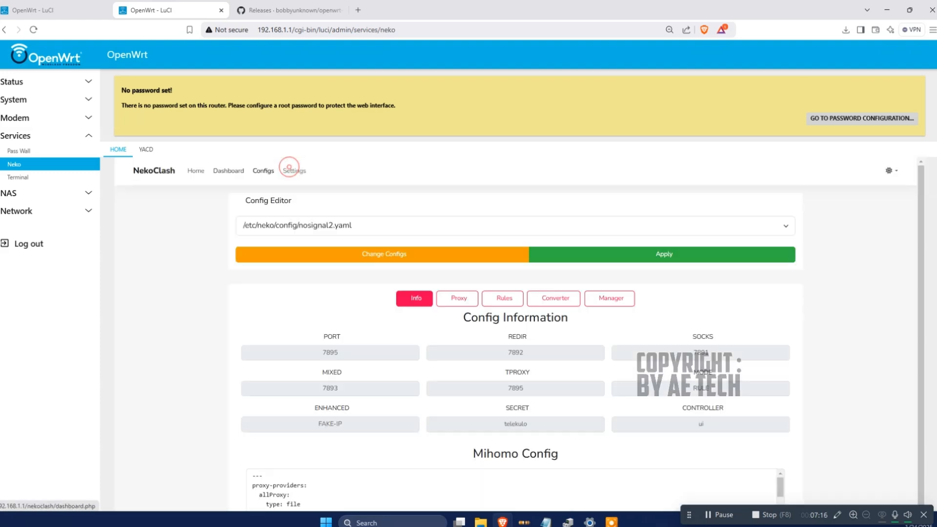
left_click(205, 171)
scroll(515, 342, "down", 4)
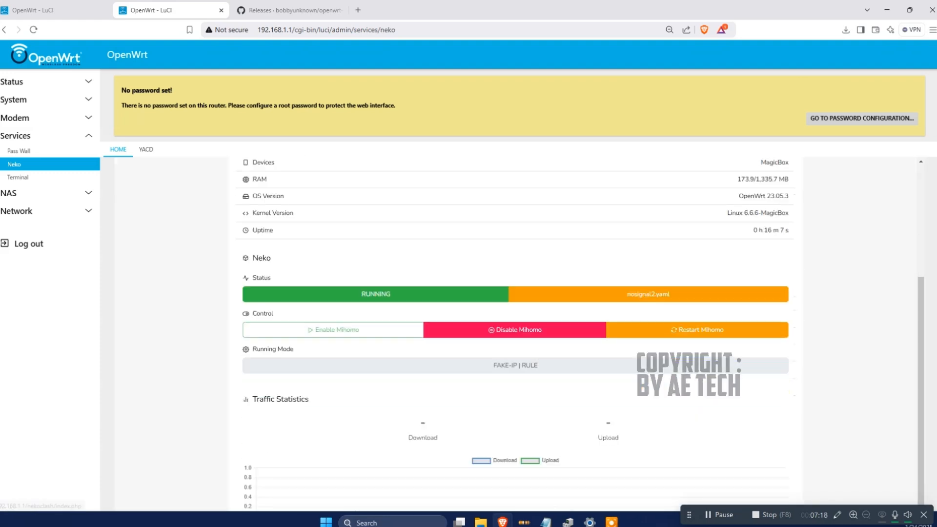
scroll(515, 342, "up", 4)
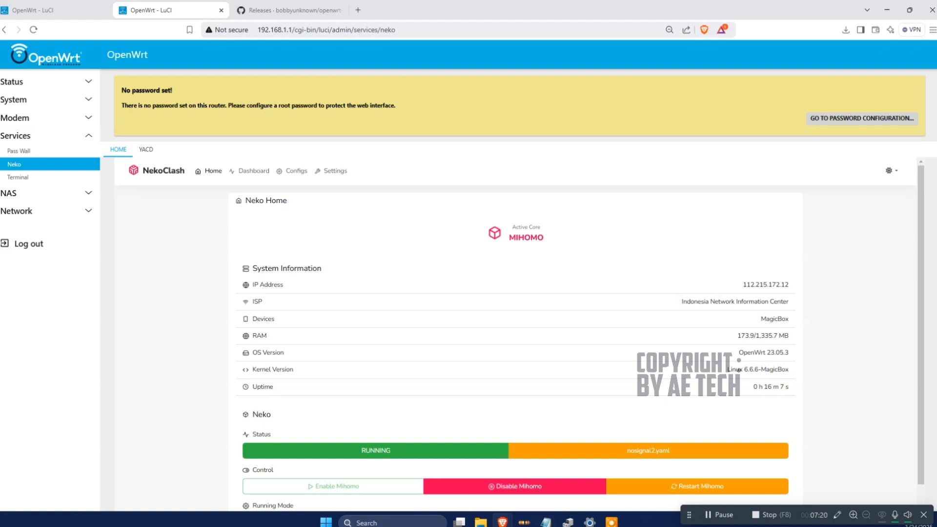
key("ctrl+plus")
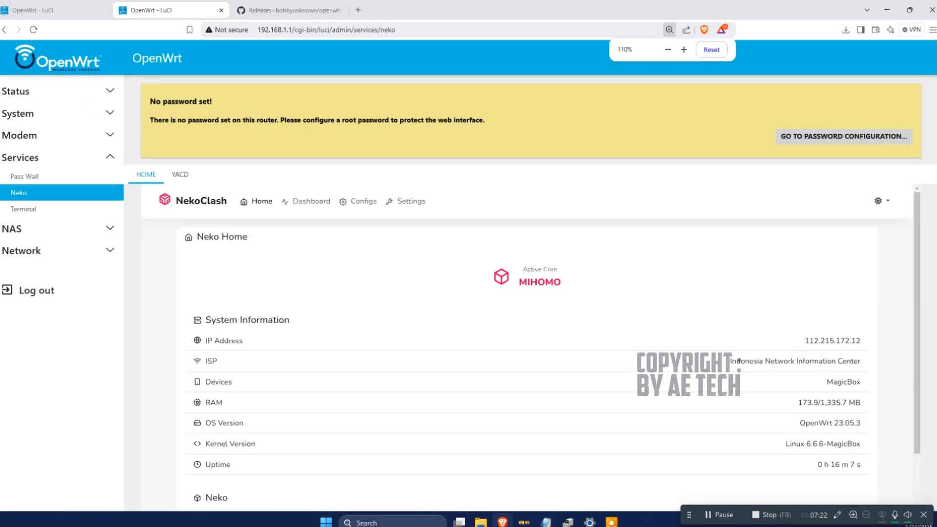